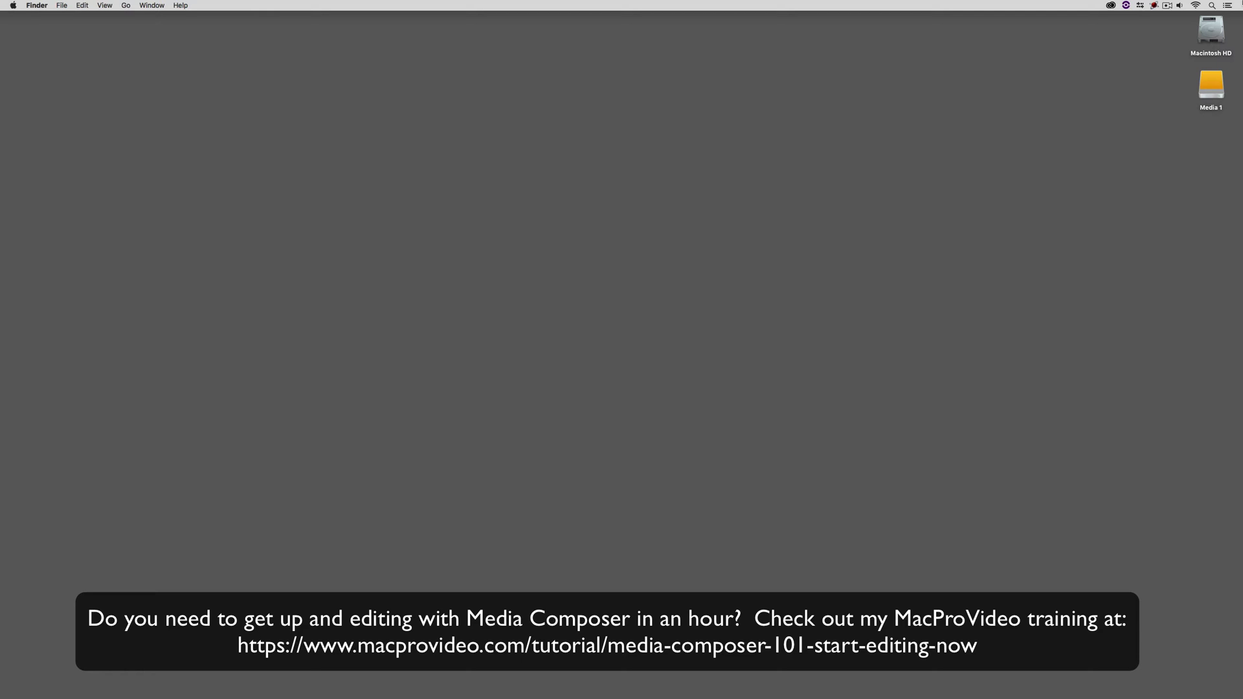
Switch from the Finder desktop to Avid Media Composer.
{"action": "key", "text": "super+Tab"}
{"action": "key", "text": "super+Tab"}
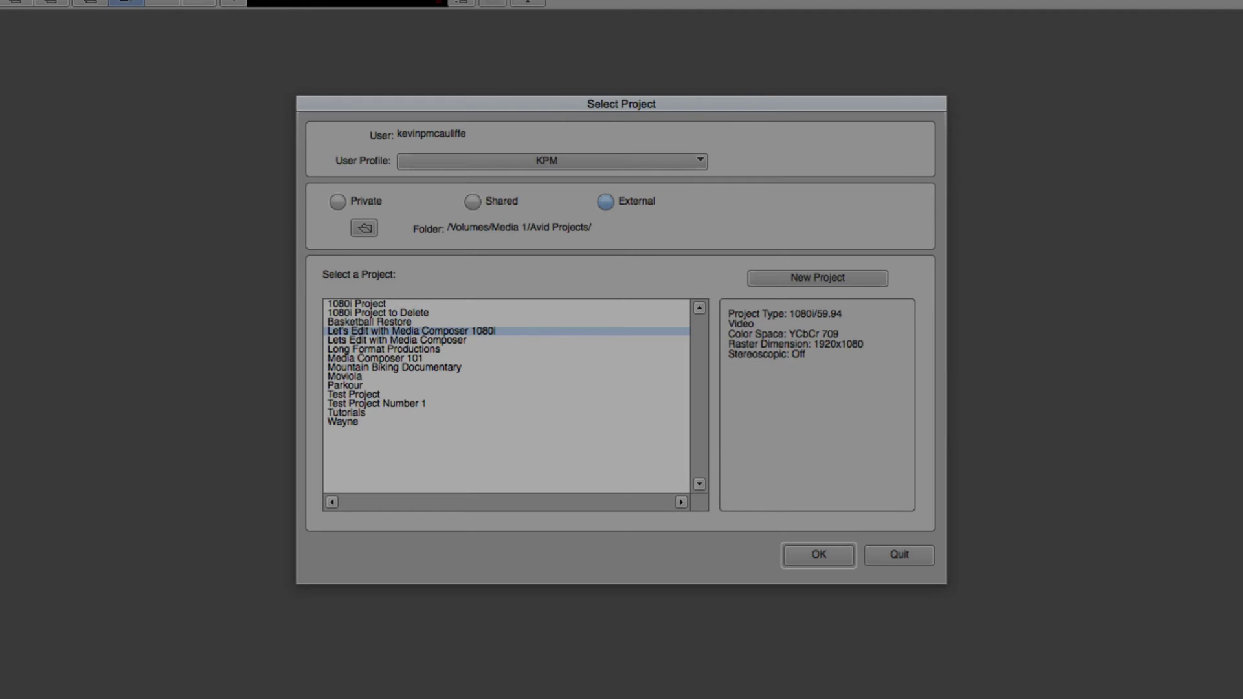
Start a new Custom-format project and review the saved Snapchat 1080x1920 preset.
{"action": "left_click", "coordinate": [801, 276]}
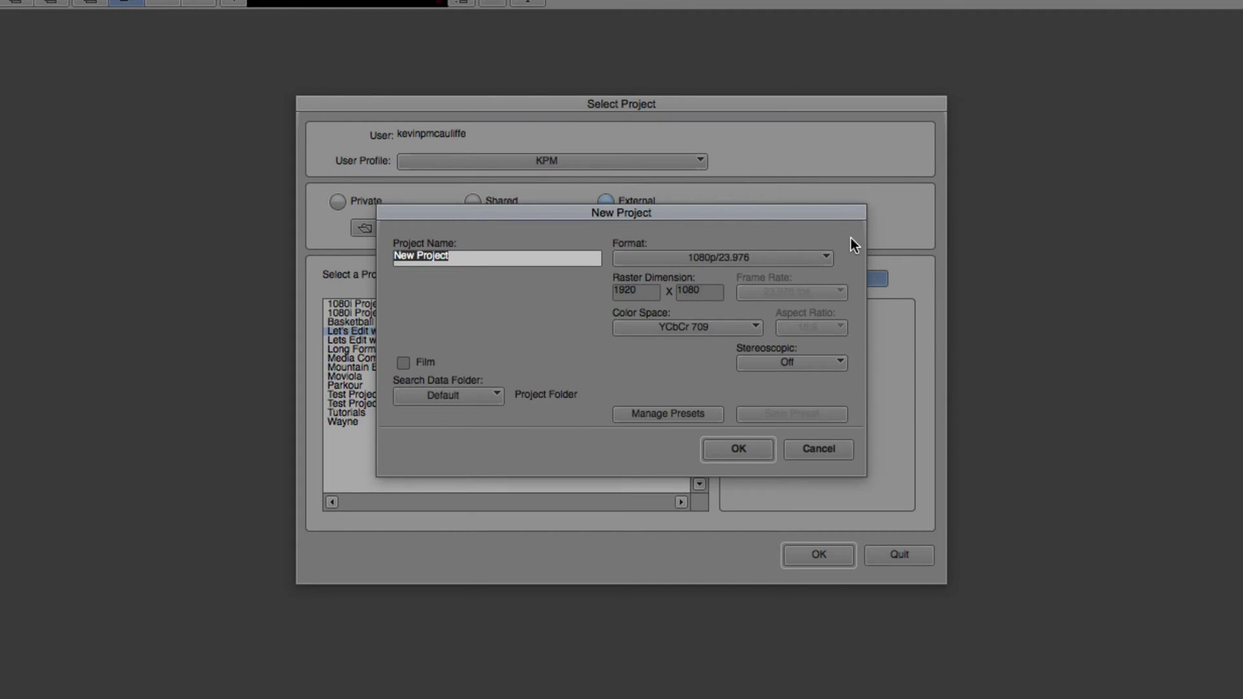
{"action": "left_click", "coordinate": [776, 262]}
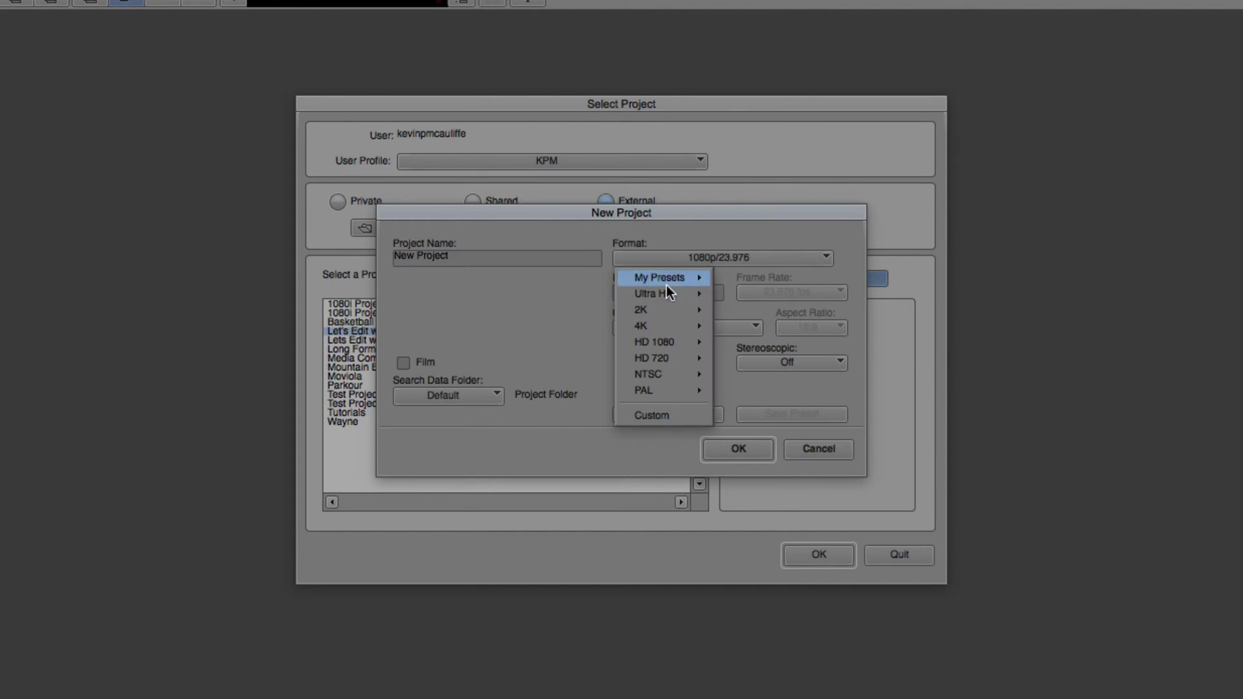
{"action": "left_click", "coordinate": [673, 418]}
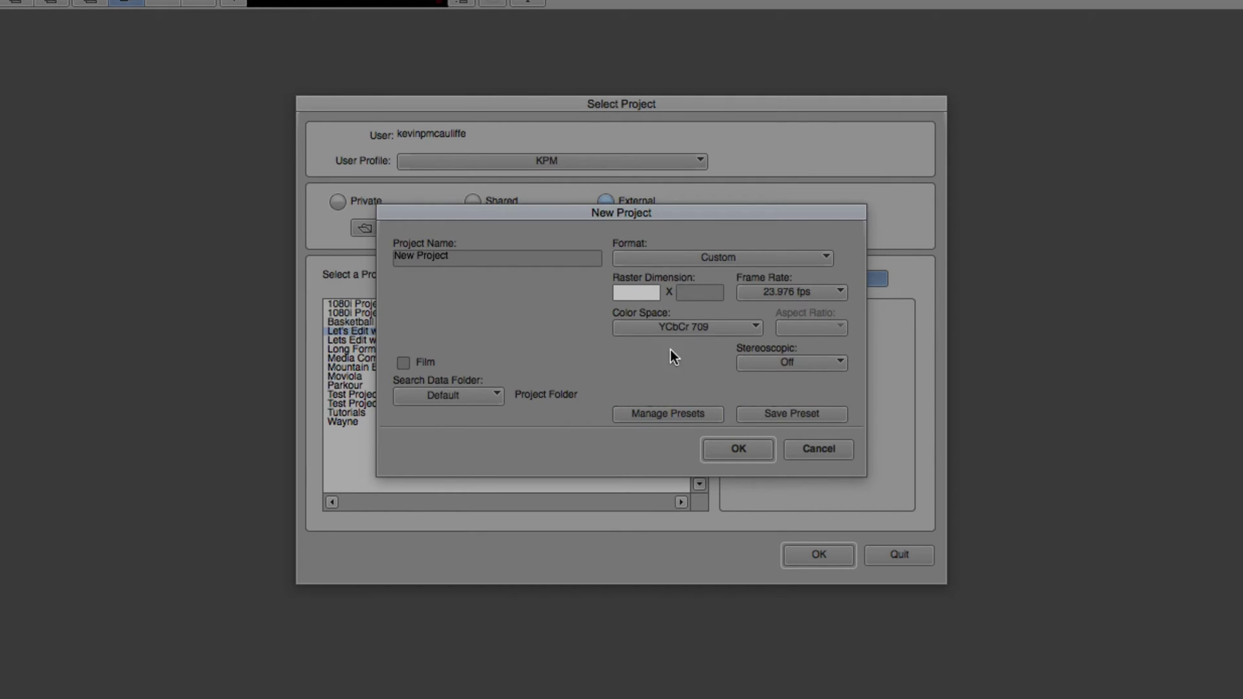
{"action": "left_click", "coordinate": [662, 414]}
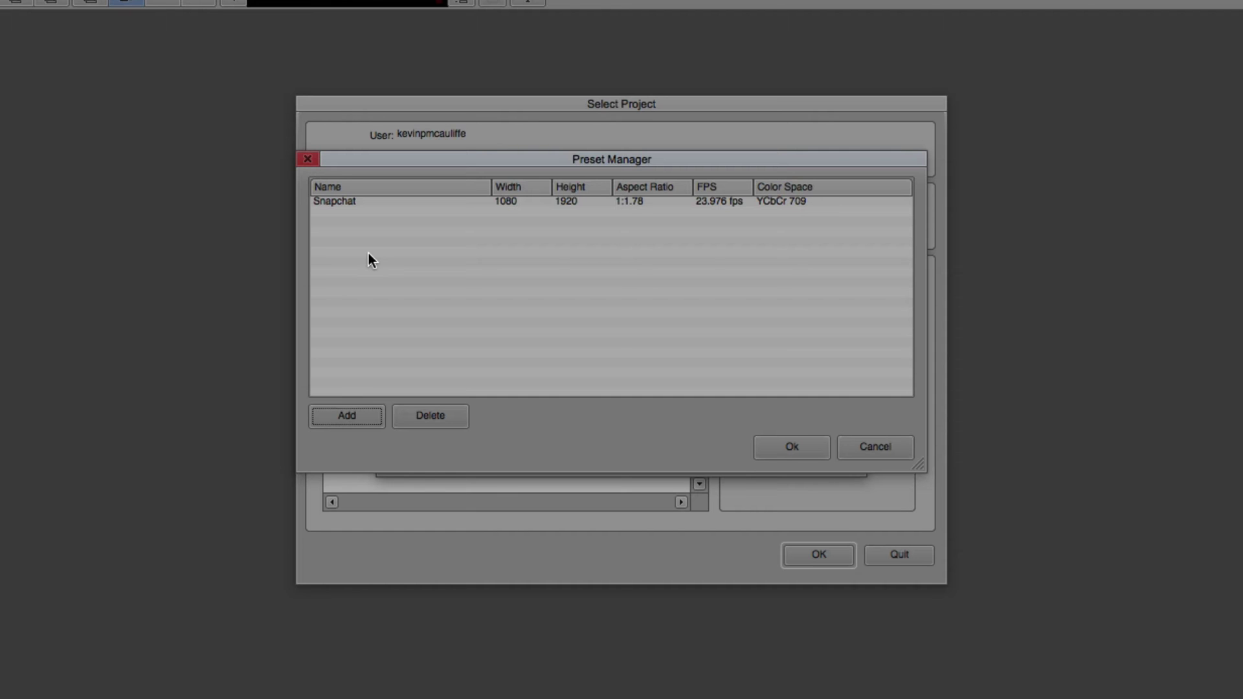
{"action": "left_click", "coordinate": [802, 447]}
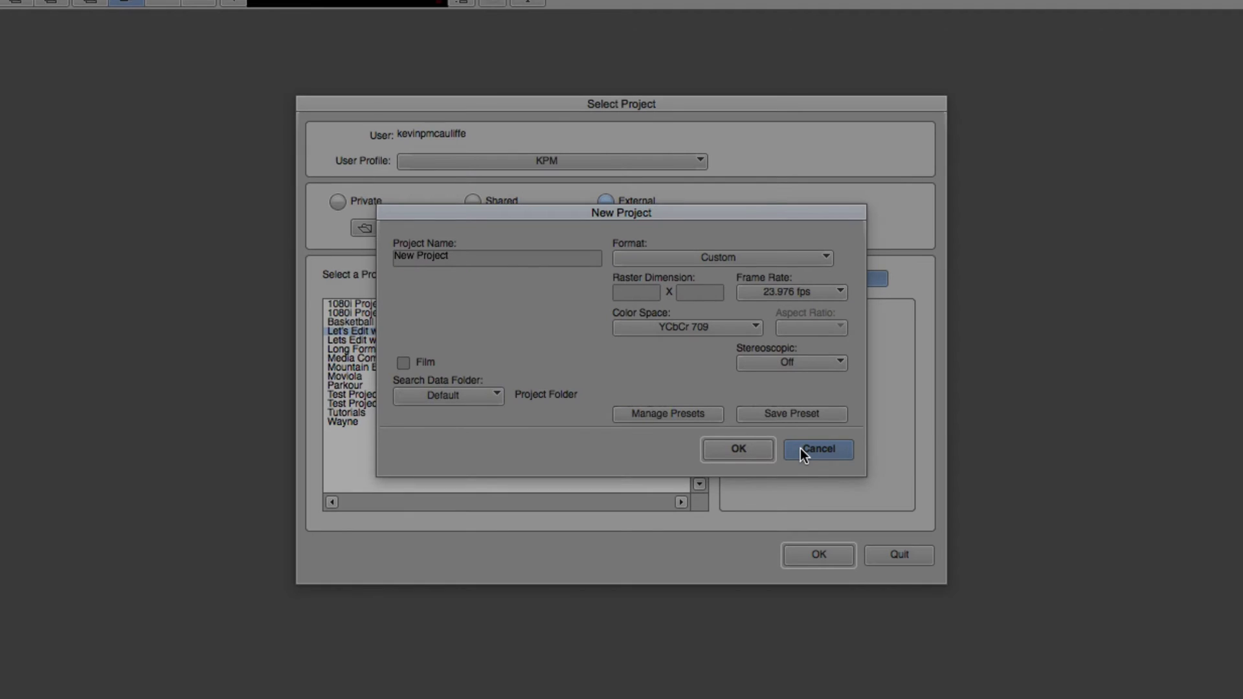
{"action": "left_click", "coordinate": [666, 257]}
Create the project 'Snapchat 1080x1920' using the Snapchat preset from My Presets.
{"action": "mouse_move", "coordinate": [658, 277]}
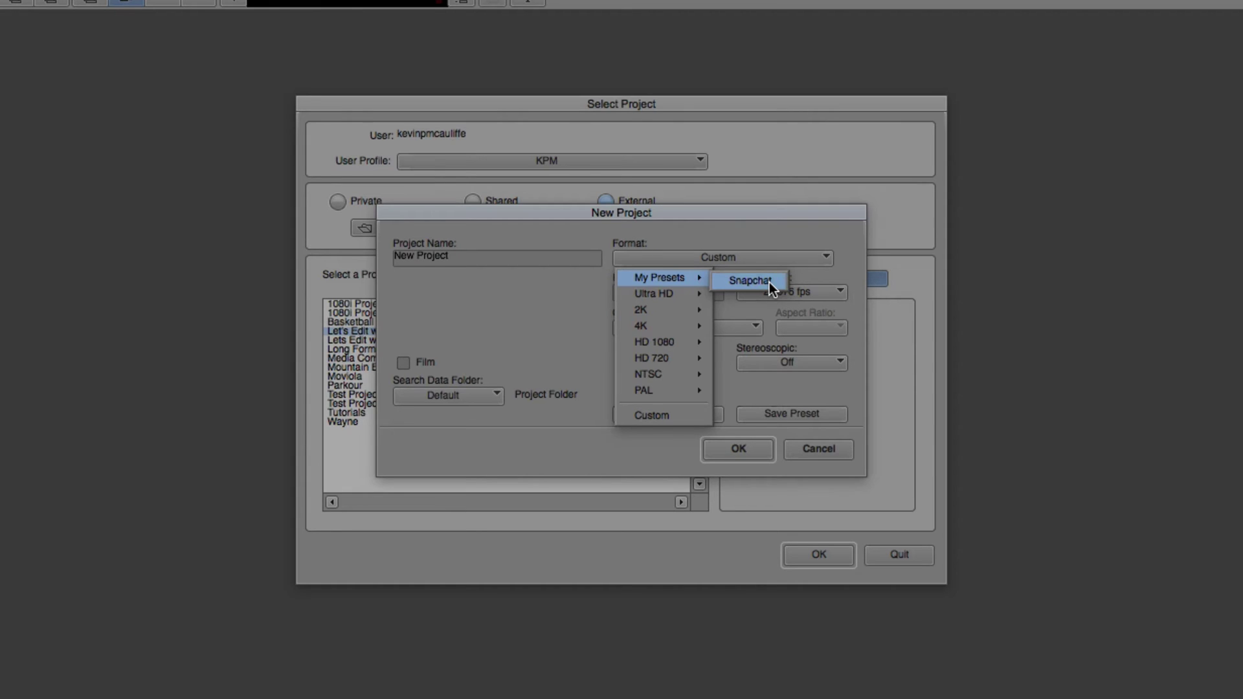
{"action": "left_click", "coordinate": [750, 280]}
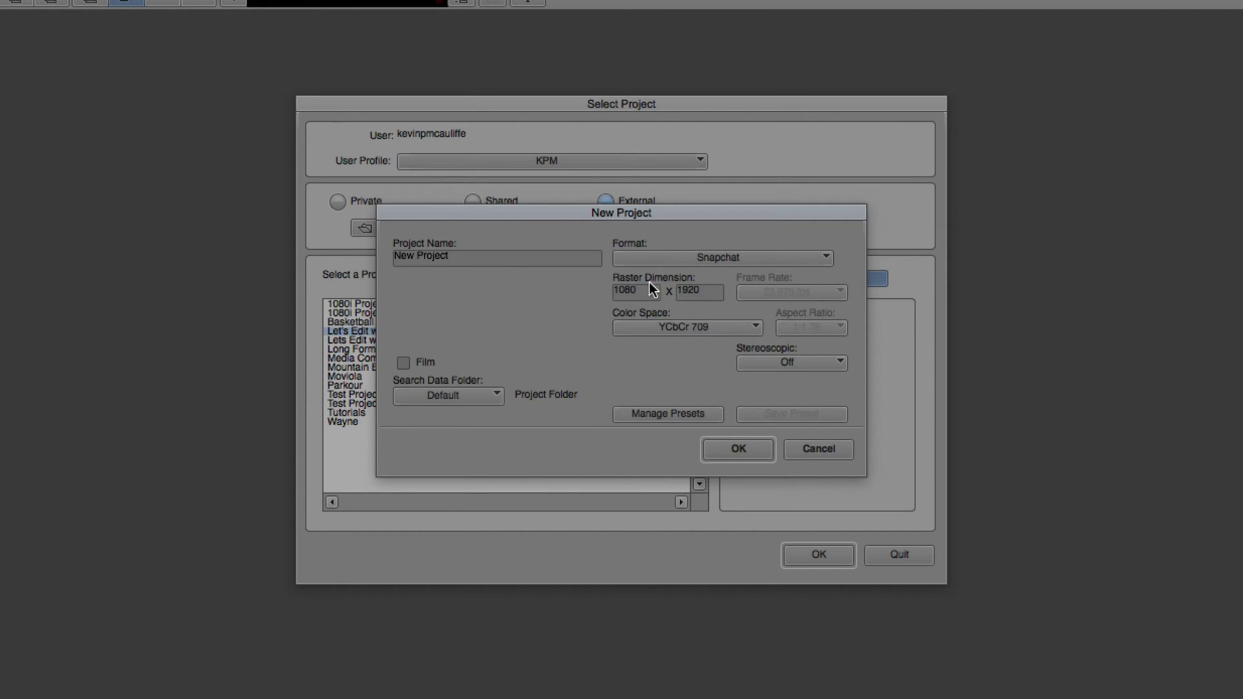
{"action": "left_click", "coordinate": [505, 255]}
{"action": "type", "text": "Snapchat "}
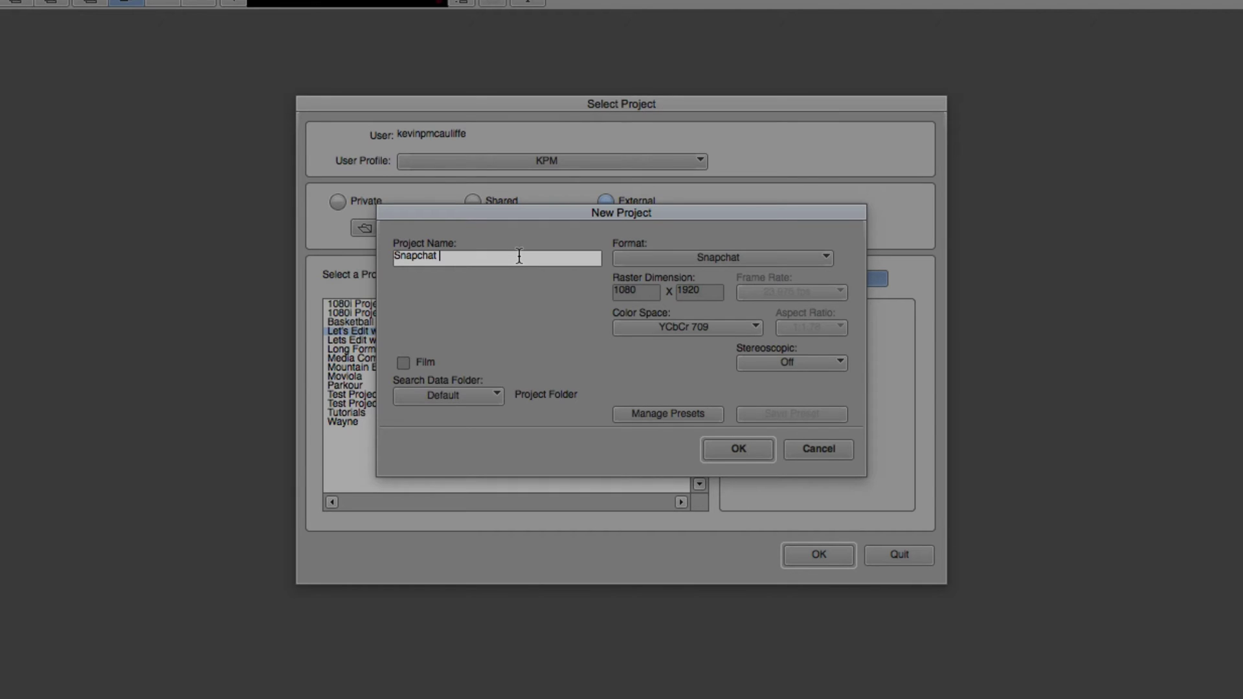
{"action": "type", "text": "1080x1920"}
{"action": "left_click", "coordinate": [728, 442]}
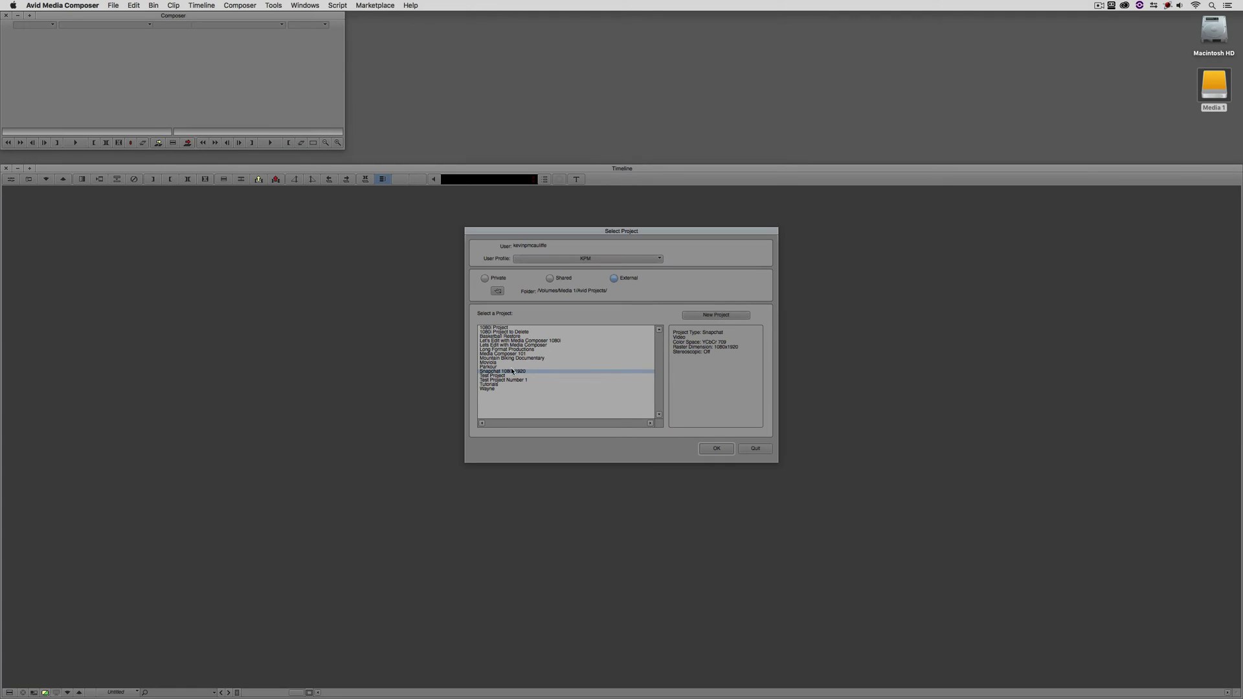
Open the project, move the bin lower left, shrink the monitors, and place the Timeline below.
{"action": "left_click", "coordinate": [714, 450]}
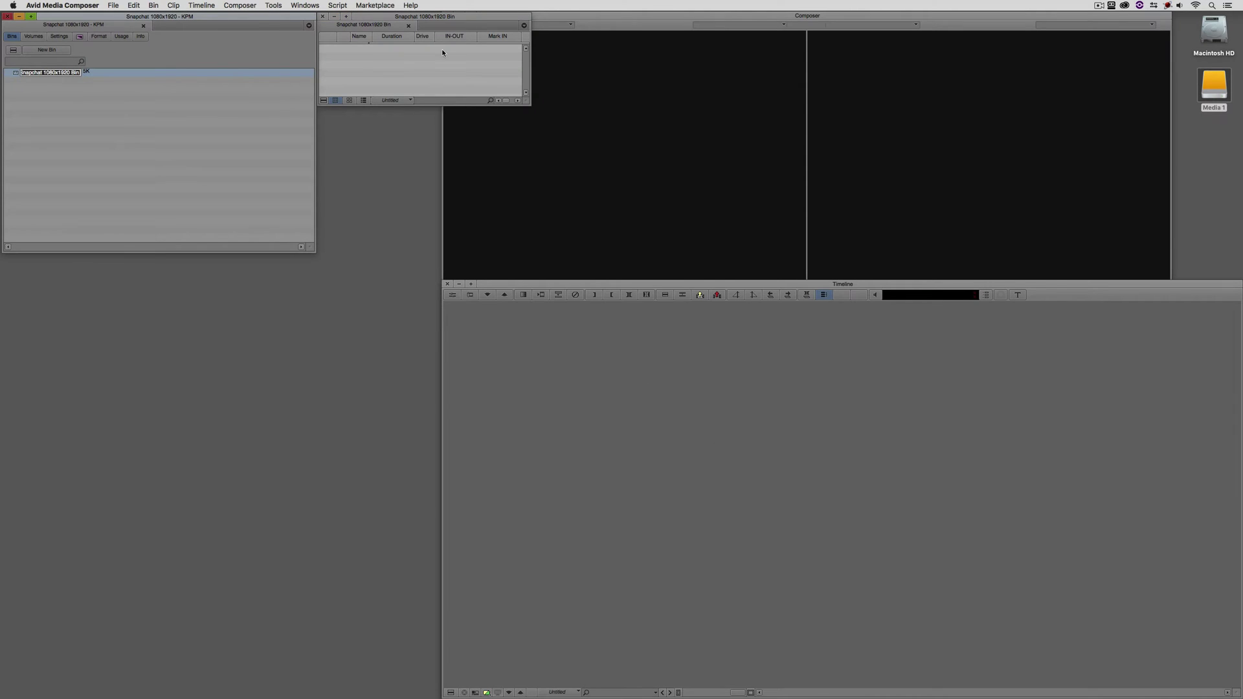
{"action": "left_click_drag", "start_coordinate": [416, 16], "coordinate": [197, 320]}
{"action": "left_click", "coordinate": [645, 200]}
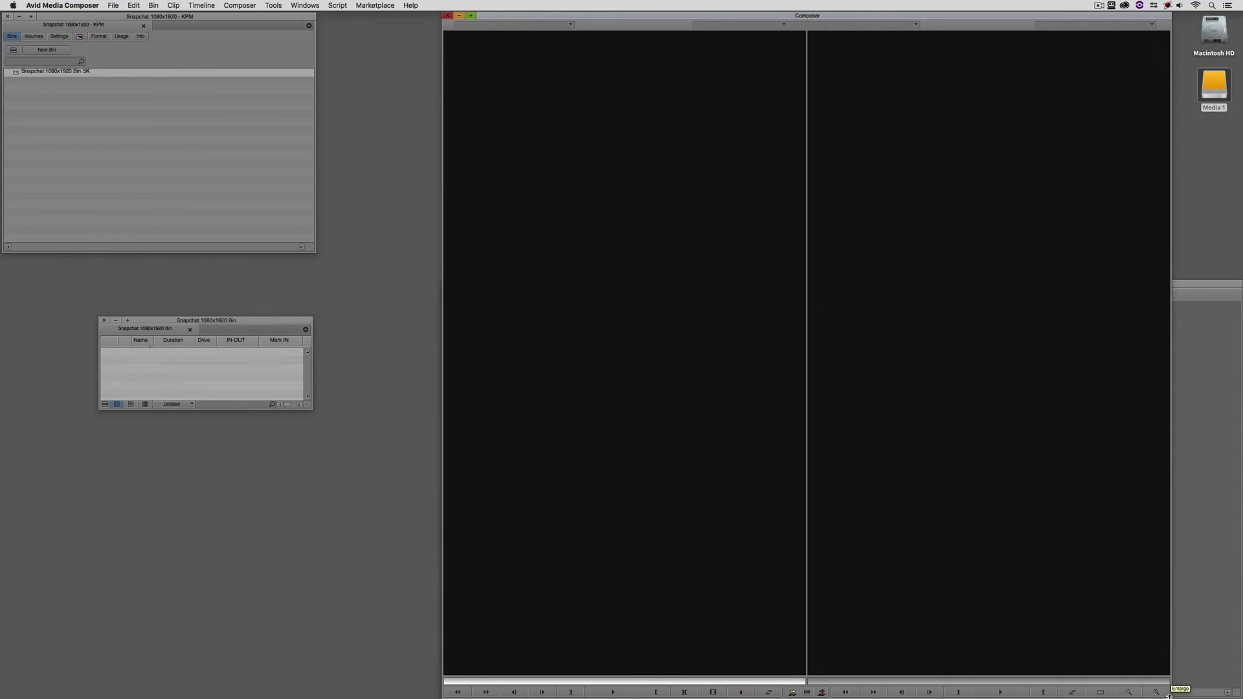
{"action": "left_click_drag", "start_coordinate": [1166, 673], "coordinate": [753, 346]}
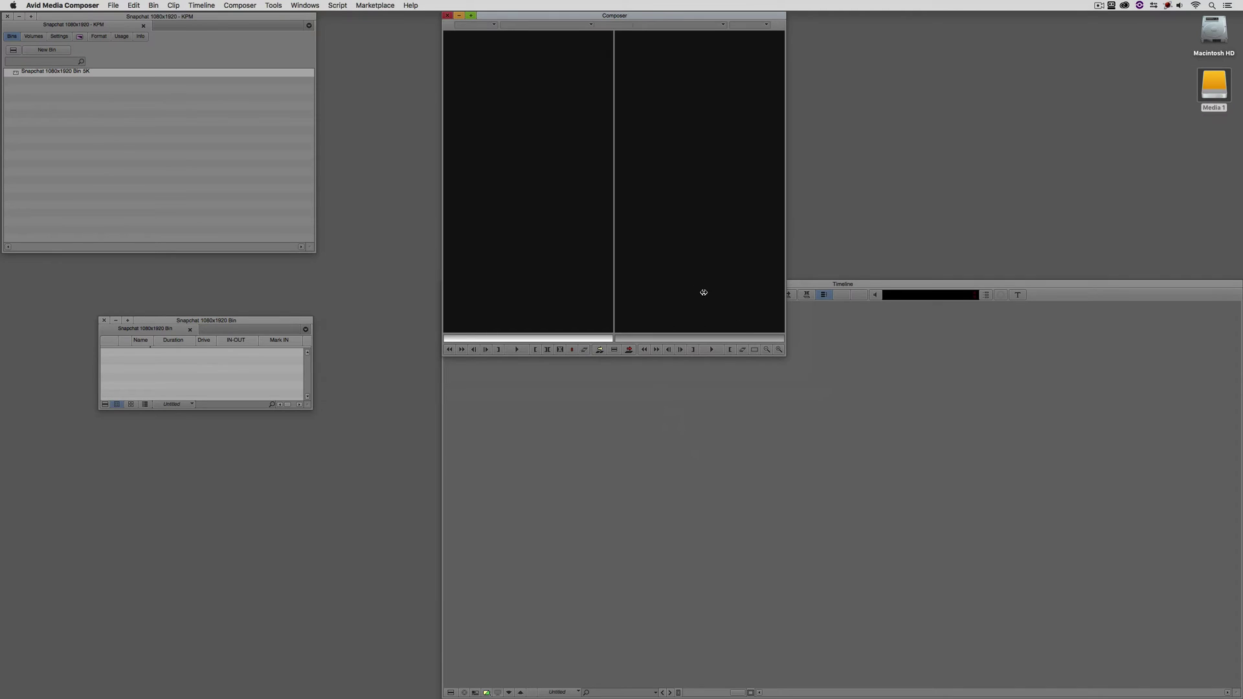
{"action": "left_click", "coordinate": [824, 286]}
{"action": "left_click", "coordinate": [824, 282]}
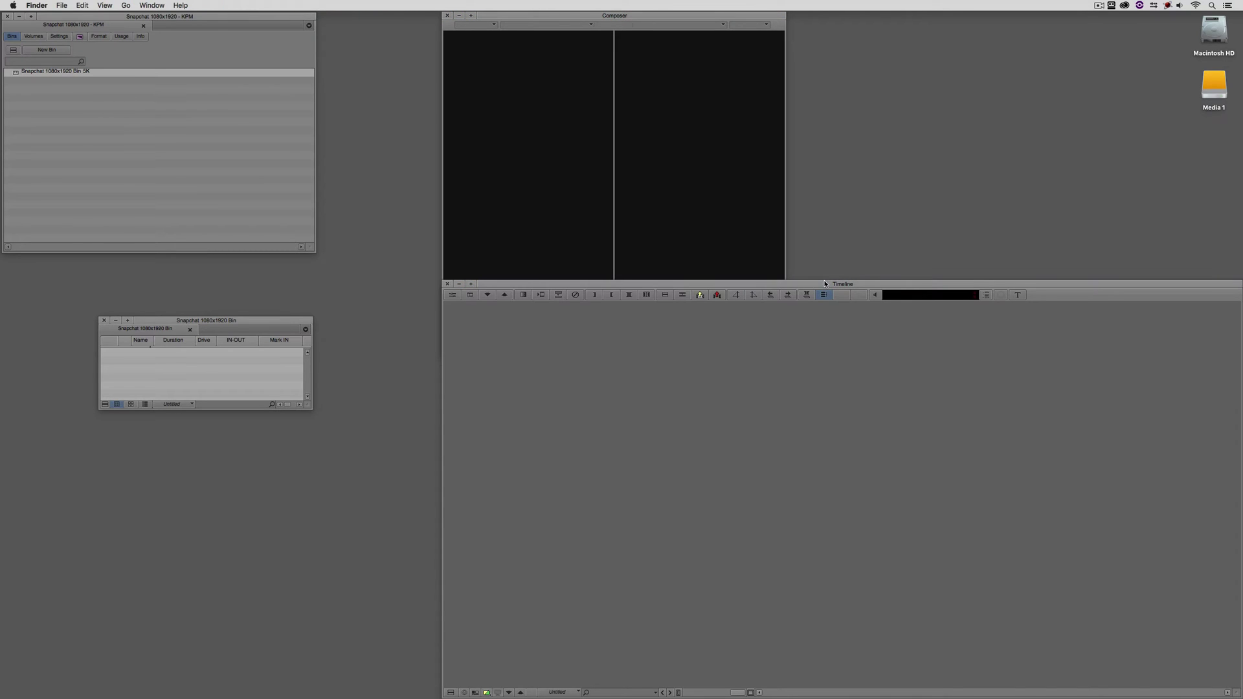
{"action": "left_click", "coordinate": [825, 284]}
{"action": "left_click_drag", "start_coordinate": [823, 281], "coordinate": [759, 363]}
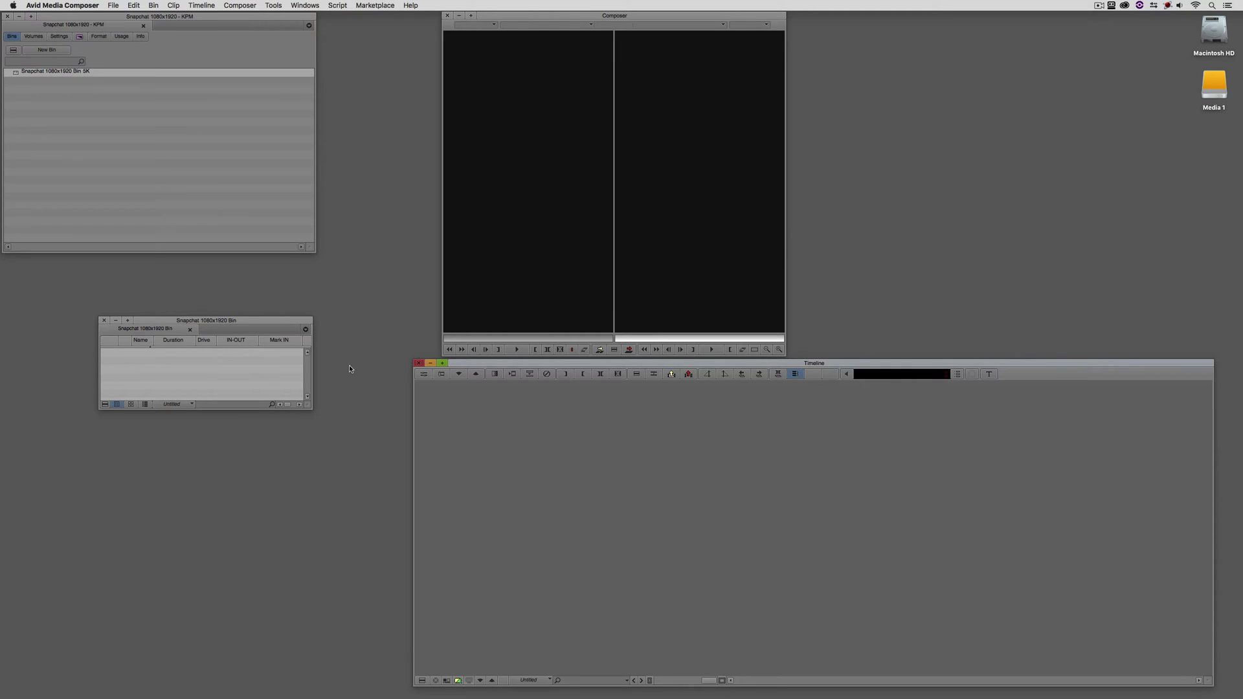
Open the Source Browser from the bin and navigate to Media 1 > Footage > Basketball.
{"action": "right_click", "coordinate": [223, 367]}
{"action": "mouse_move", "coordinate": [259, 380]}
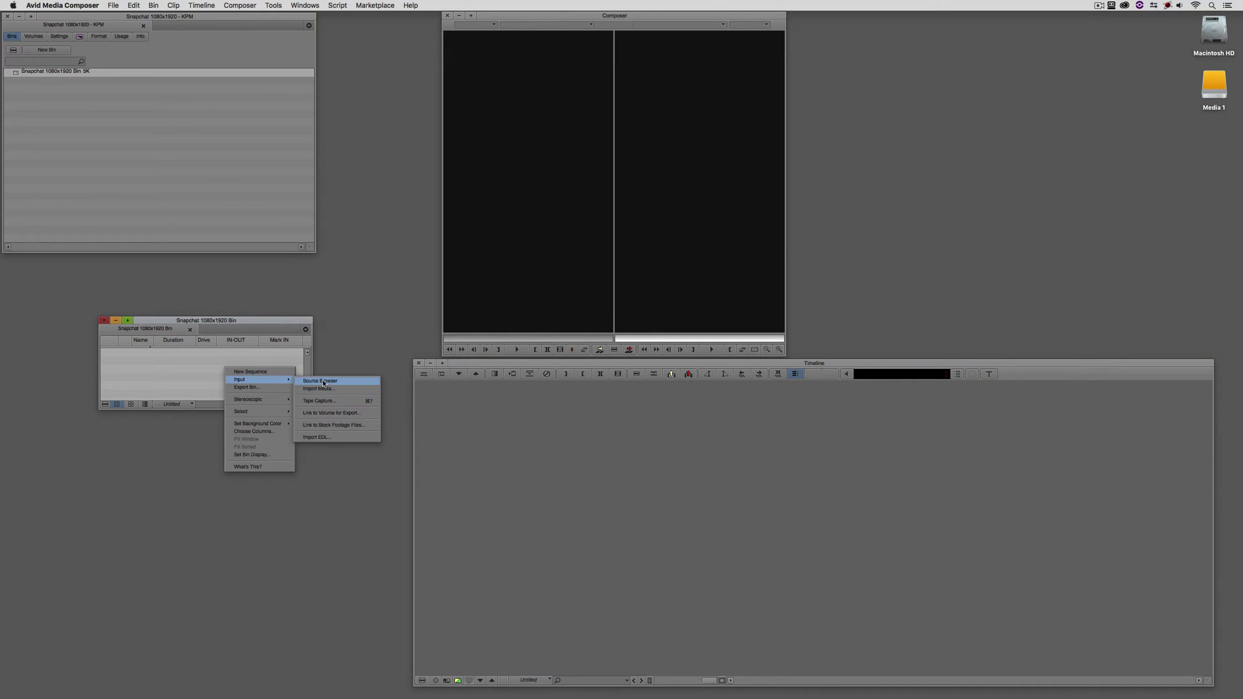
{"action": "left_click", "coordinate": [323, 380]}
{"action": "double_click", "coordinate": [445, 229]}
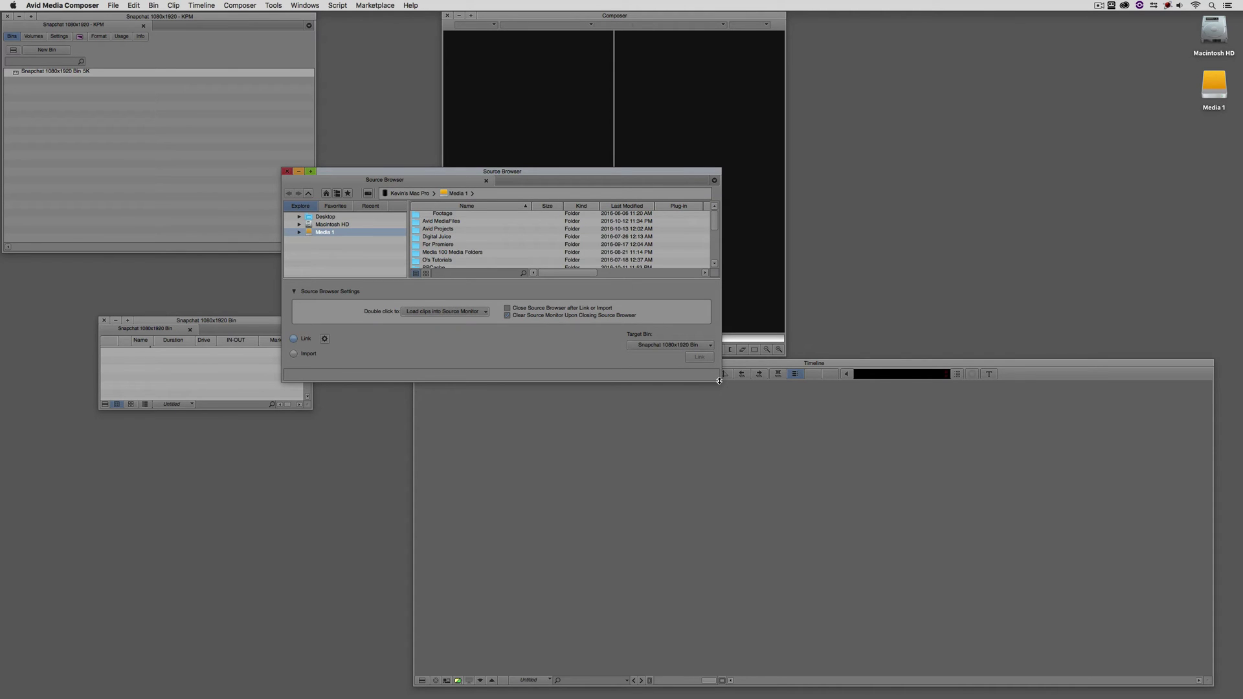
{"action": "left_click_drag", "start_coordinate": [718, 380], "coordinate": [918, 515]}
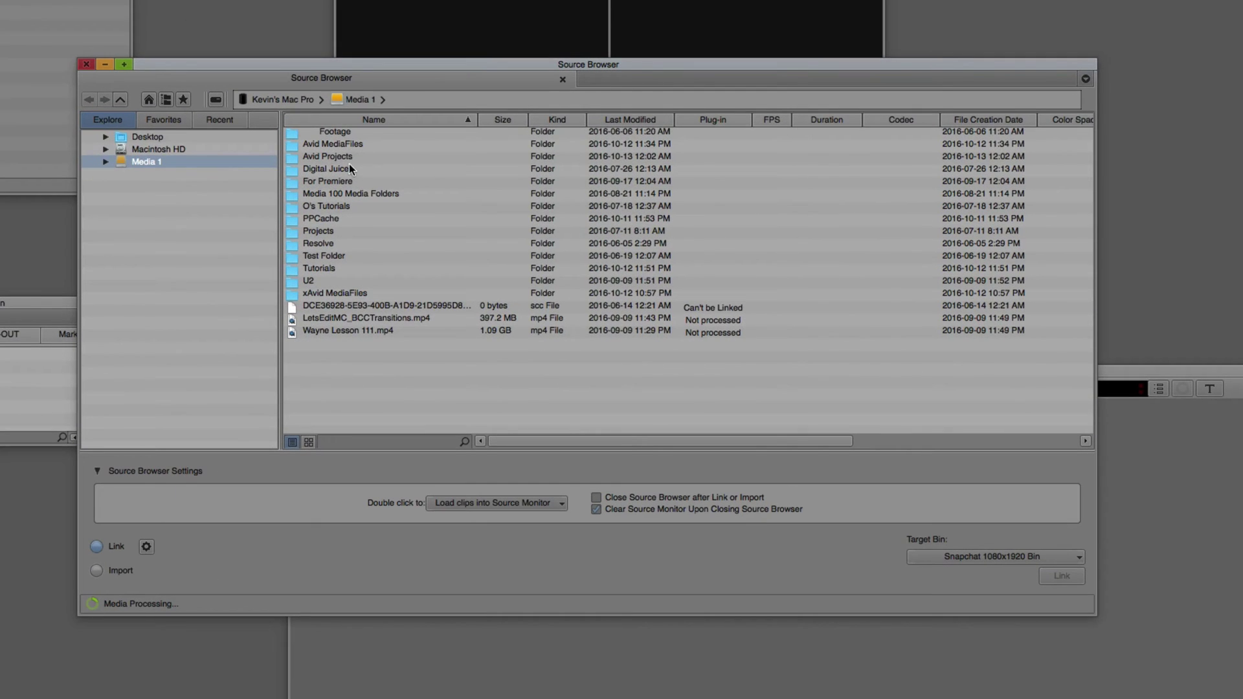
{"action": "double_click", "coordinate": [334, 131]}
{"action": "double_click", "coordinate": [335, 169]}
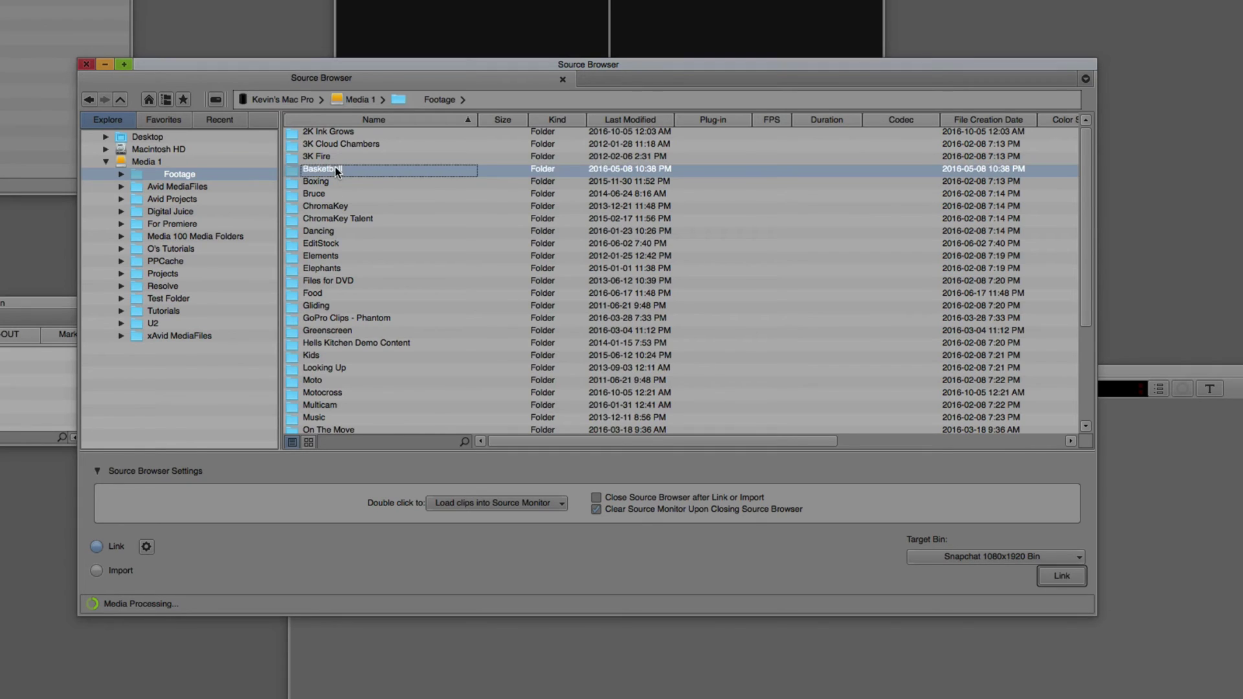
Link all eight basketball clips into the bin, enlarge it, and close the Source Browser.
{"action": "left_click", "coordinate": [355, 143]}
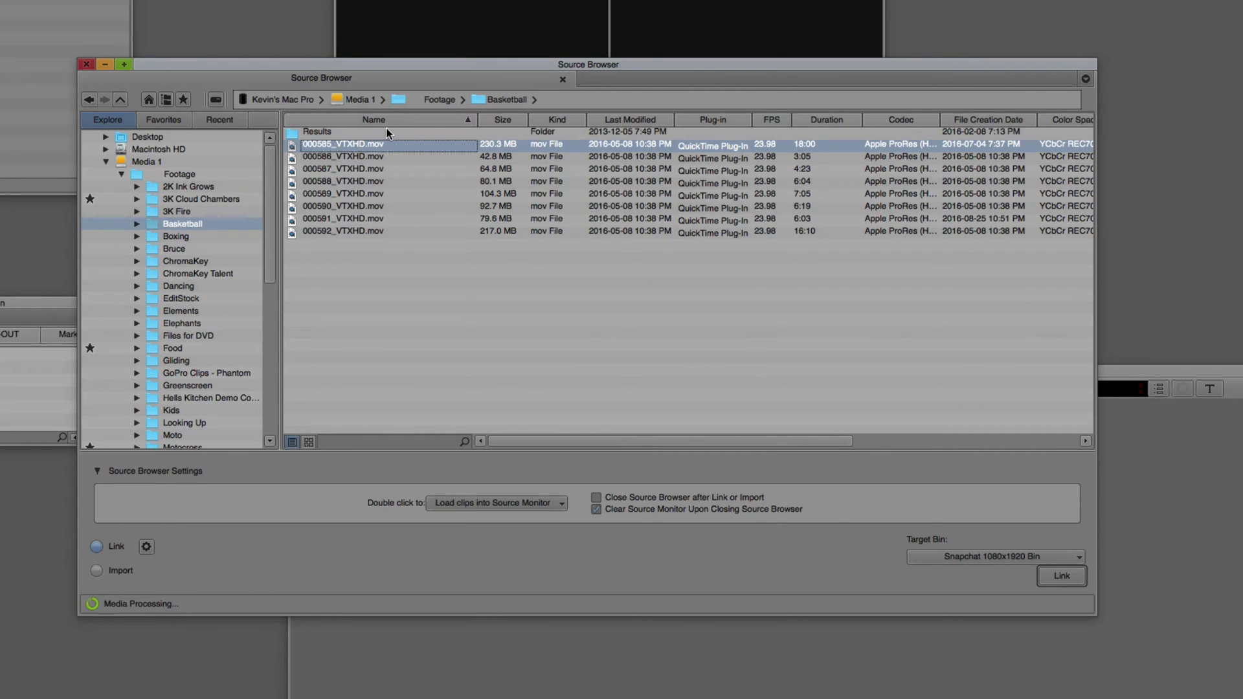
{"action": "left_click", "coordinate": [344, 231], "text": "shift"}
{"action": "left_click_drag", "start_coordinate": [594, 80], "coordinate": [739, 59]}
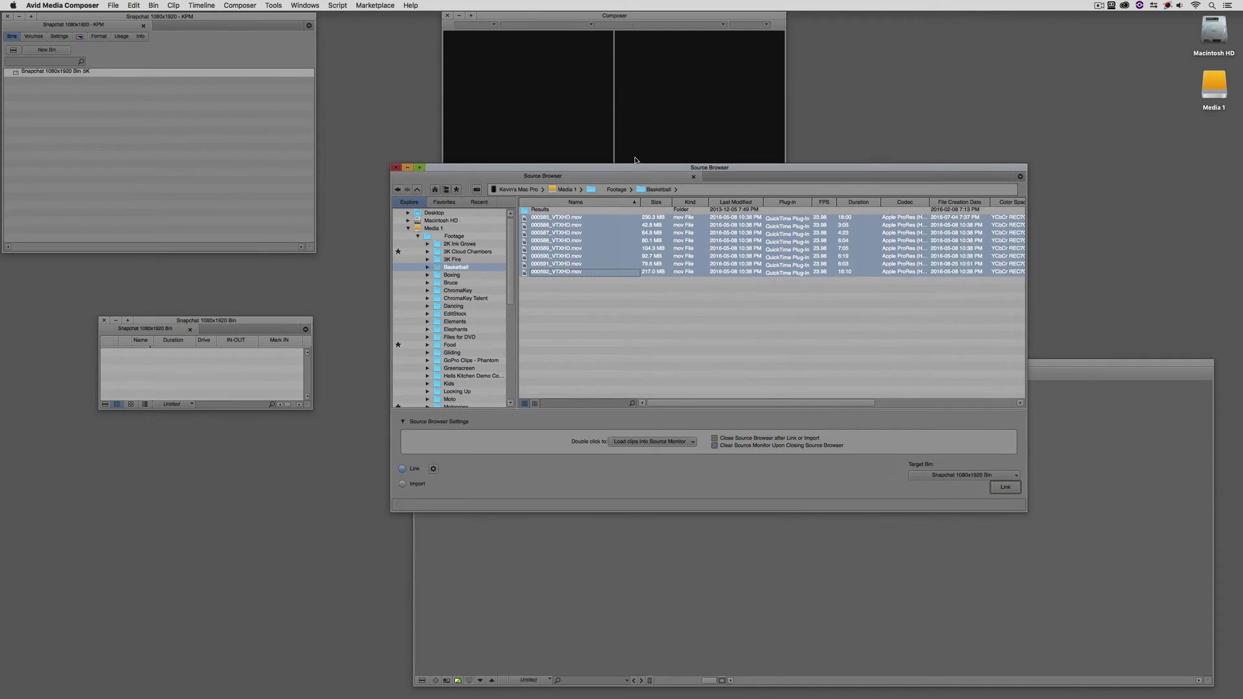
{"action": "left_click", "coordinate": [1005, 486]}
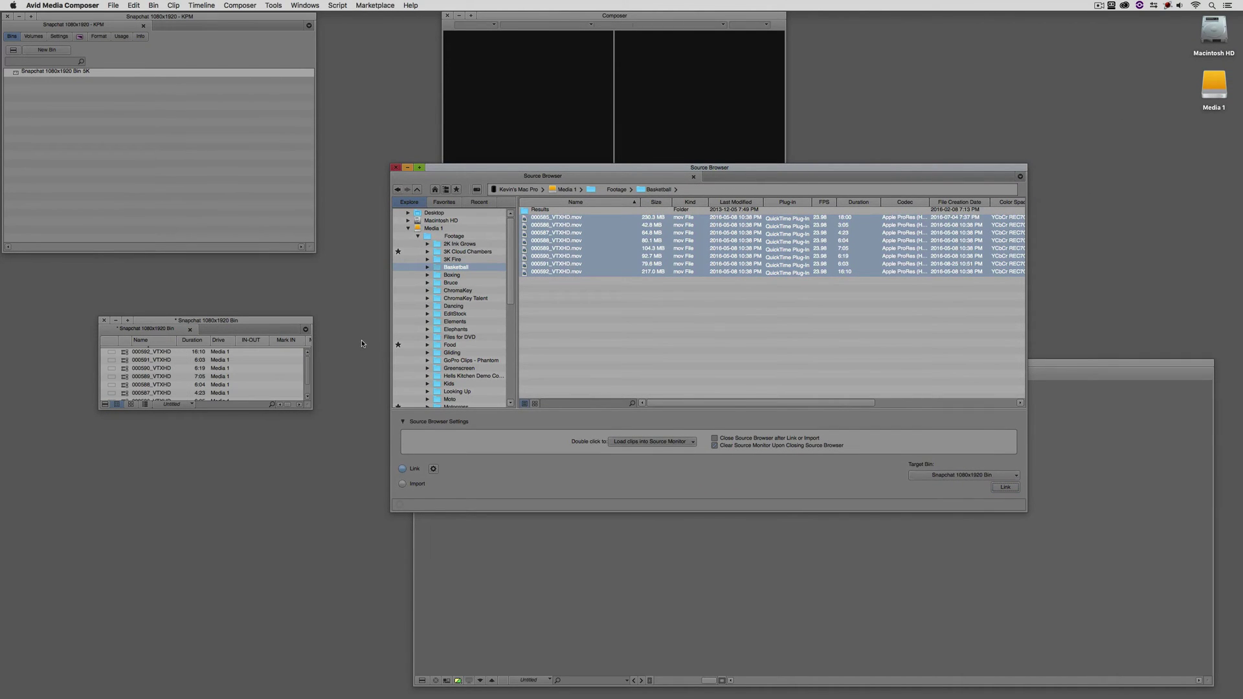
{"action": "left_click_drag", "start_coordinate": [308, 407], "coordinate": [366, 510]}
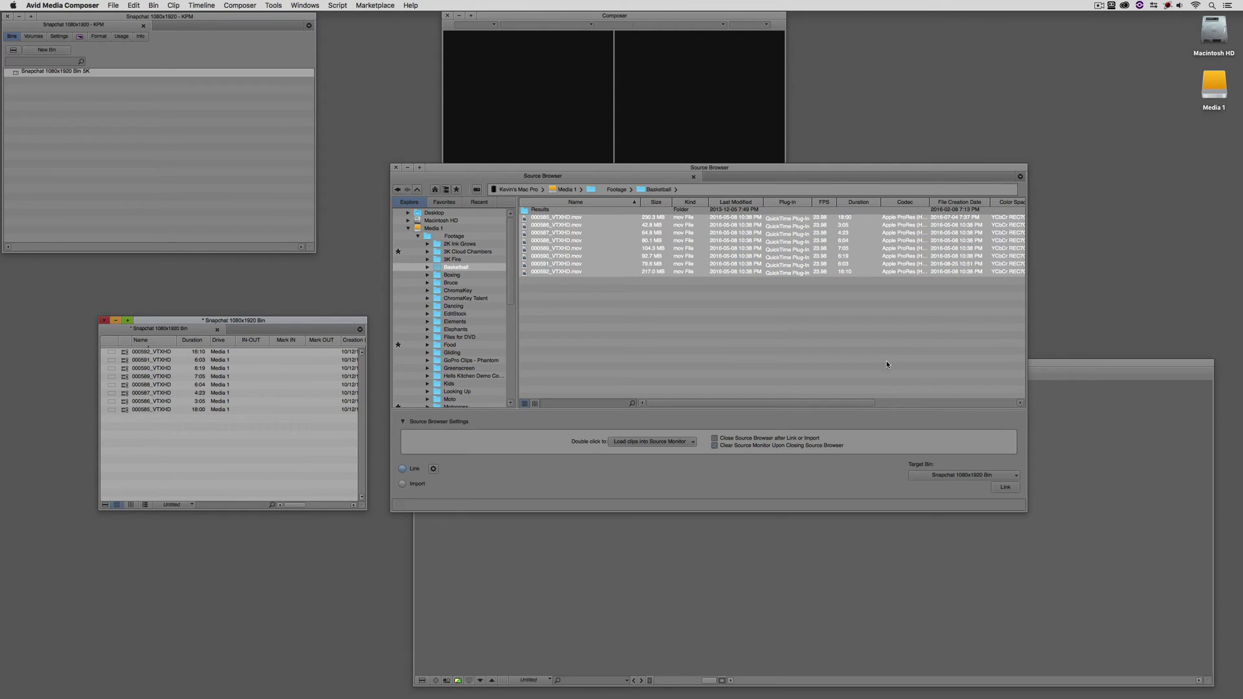
{"action": "left_click", "coordinate": [395, 167]}
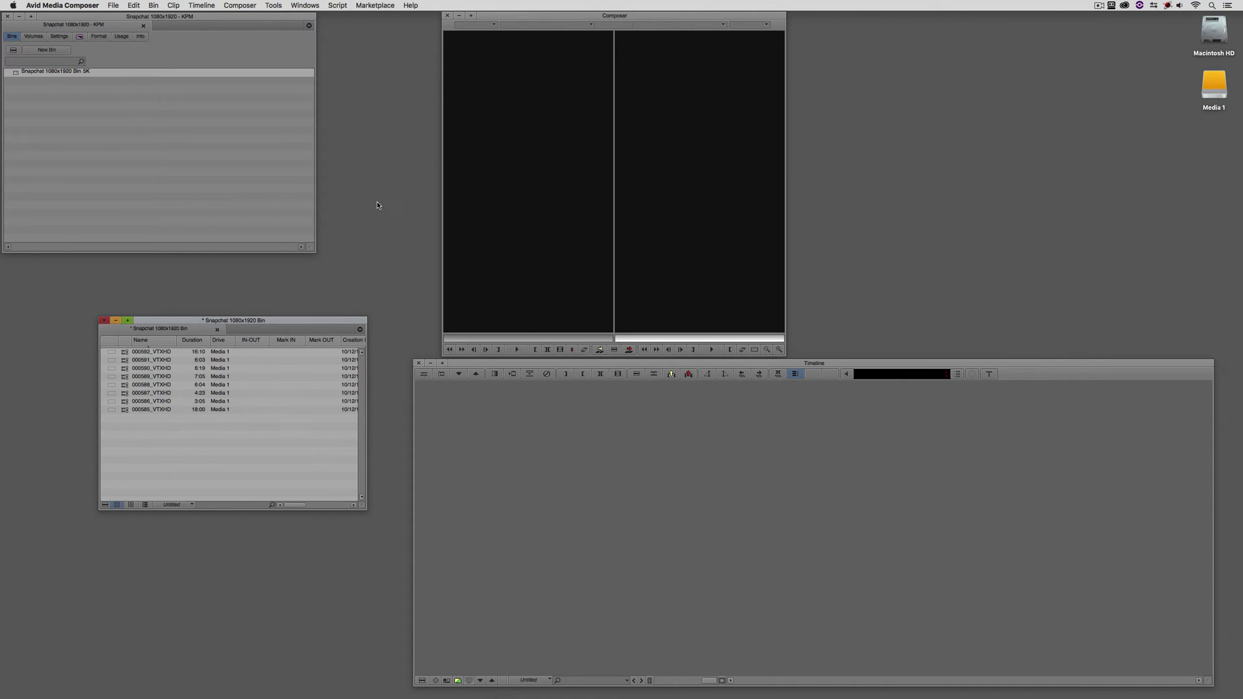
Load 000592_VTXHD into the Source monitor and scrub about 7 seconds to the walking players.
{"action": "left_click_drag", "start_coordinate": [257, 324], "coordinate": [256, 298]}
{"action": "left_click", "coordinate": [124, 325]}
{"action": "double_click", "coordinate": [123, 325]}
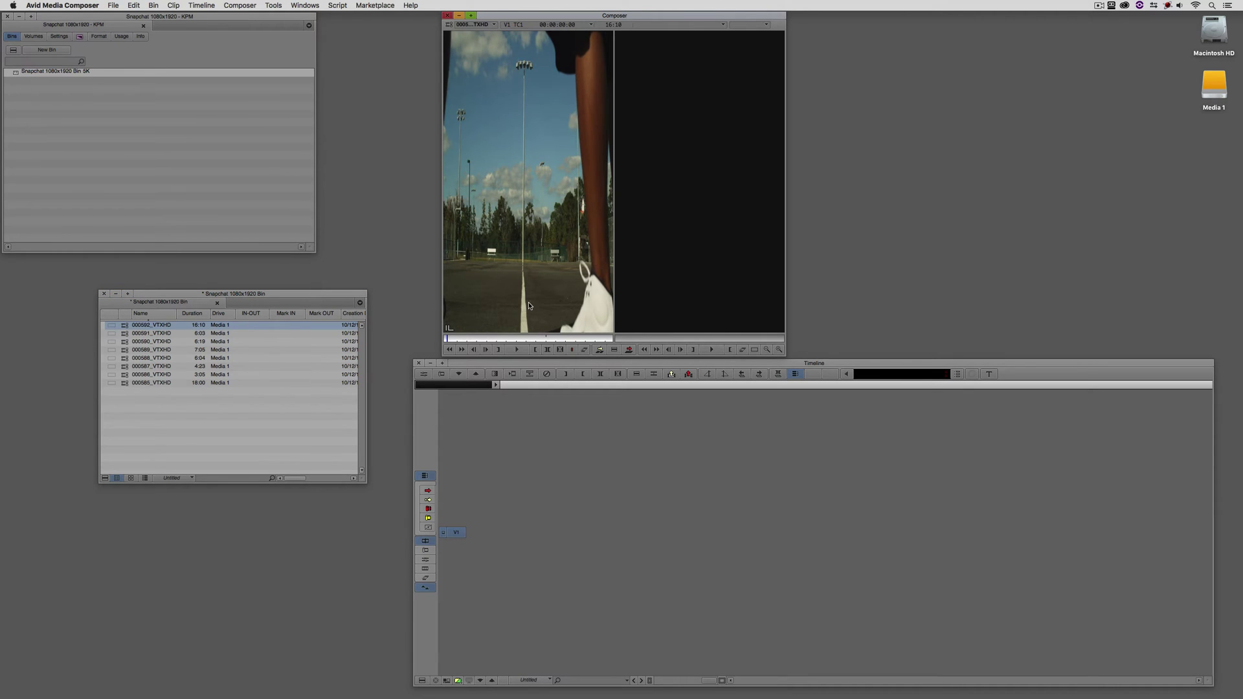
{"action": "mouse_move", "coordinate": [492, 337]}
{"action": "left_mouse_down"}
{"action": "mouse_move", "coordinate": [521, 334]}
{"action": "mouse_move", "coordinate": [455, 329]}
{"action": "mouse_move", "coordinate": [519, 323]}
{"action": "mouse_move", "coordinate": [522, 179]}
{"action": "left_mouse_up"}
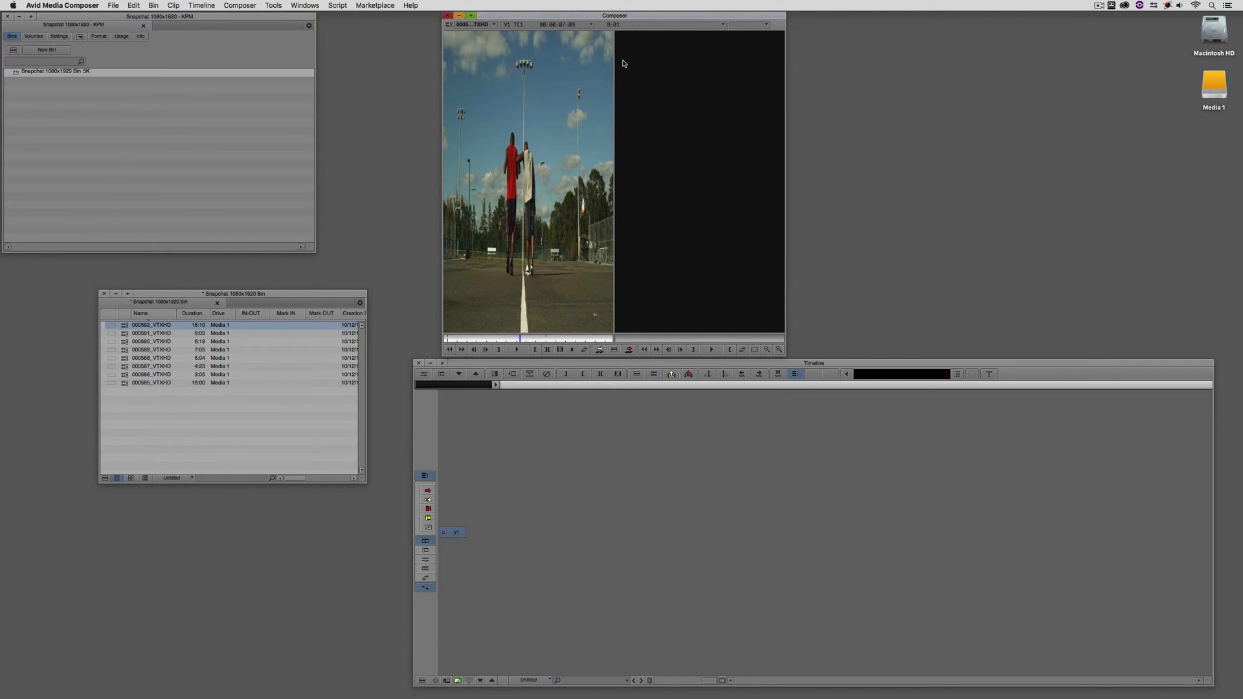
{"action": "right_click", "coordinate": [125, 326]}
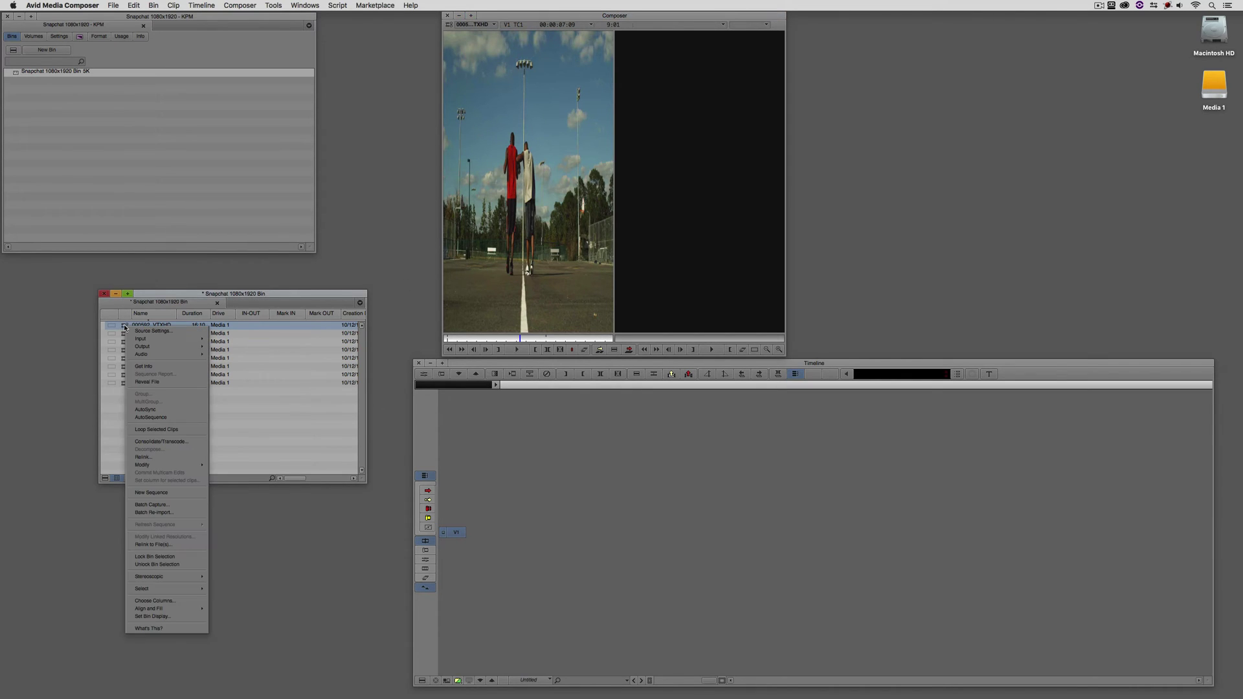
Set 000592_VTXHD's FrameFlex frame aspect ratio to a custom 9:16 in Source Settings.
{"action": "left_click", "coordinate": [137, 331]}
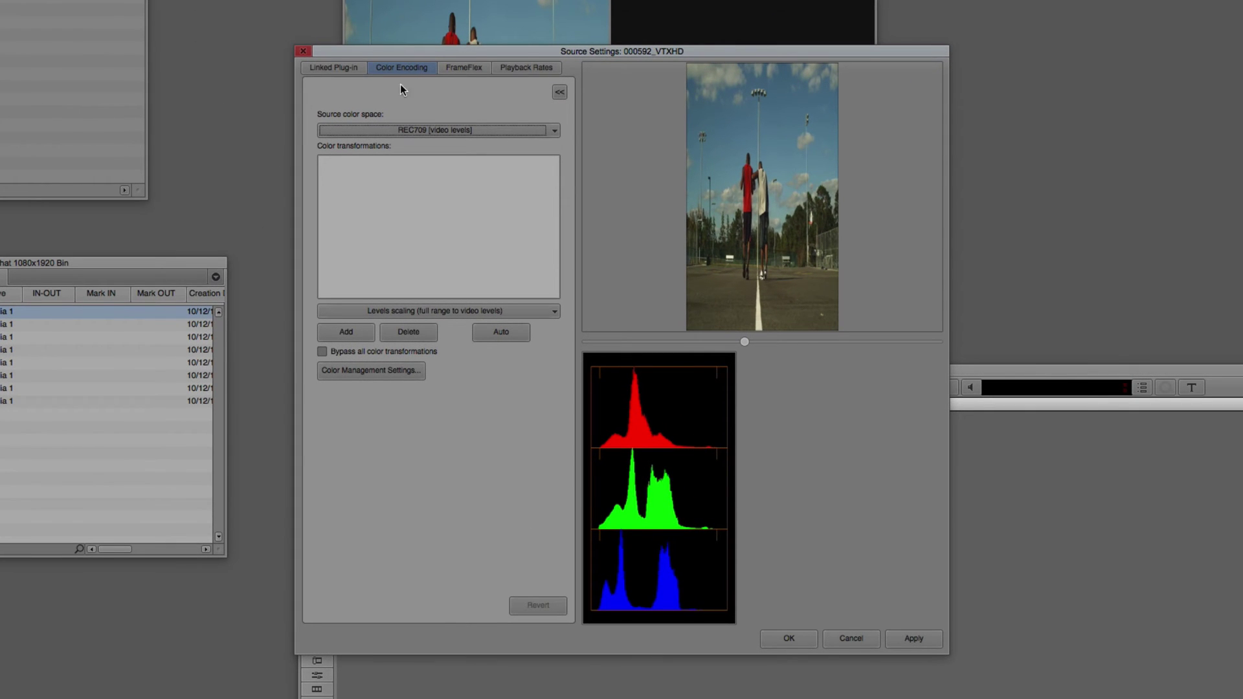
{"action": "left_click", "coordinate": [461, 68]}
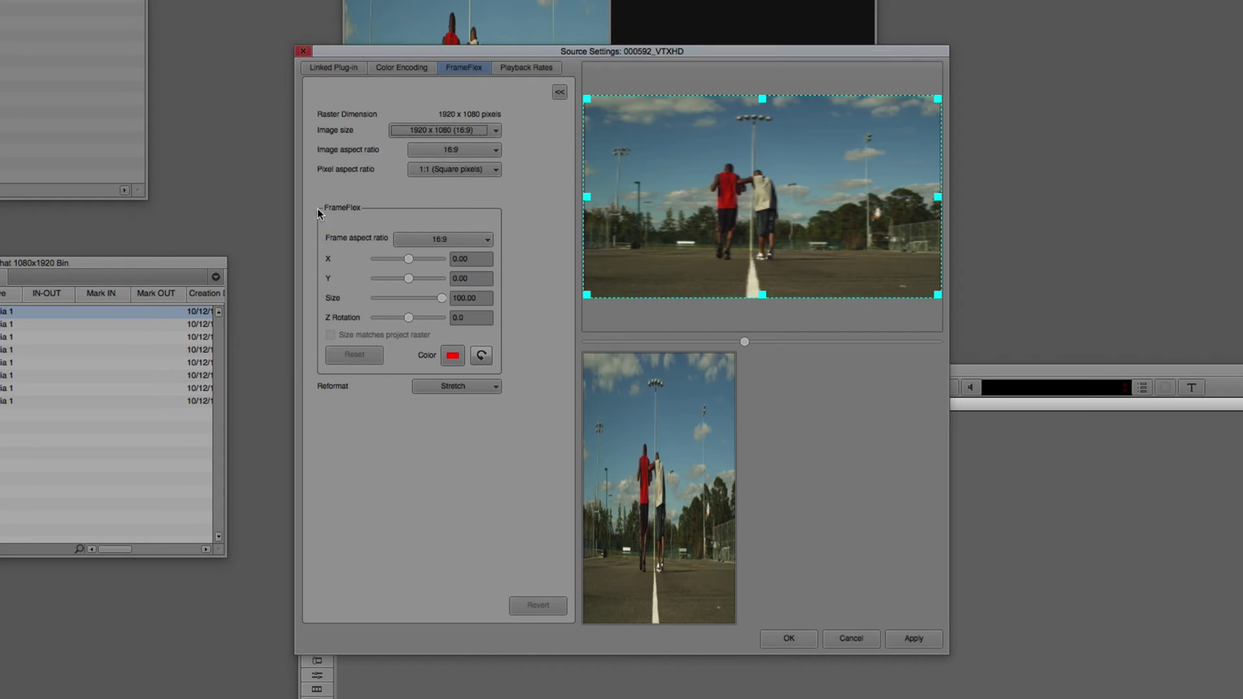
{"action": "left_click", "coordinate": [448, 240]}
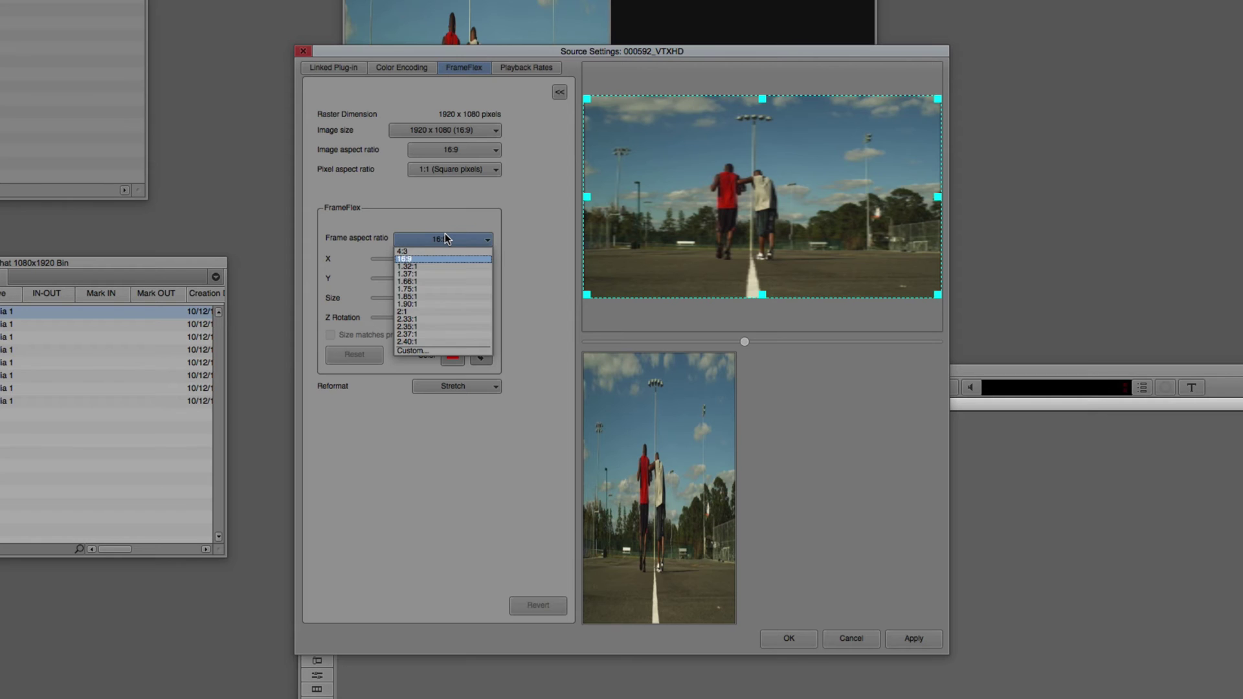
{"action": "left_click", "coordinate": [437, 350]}
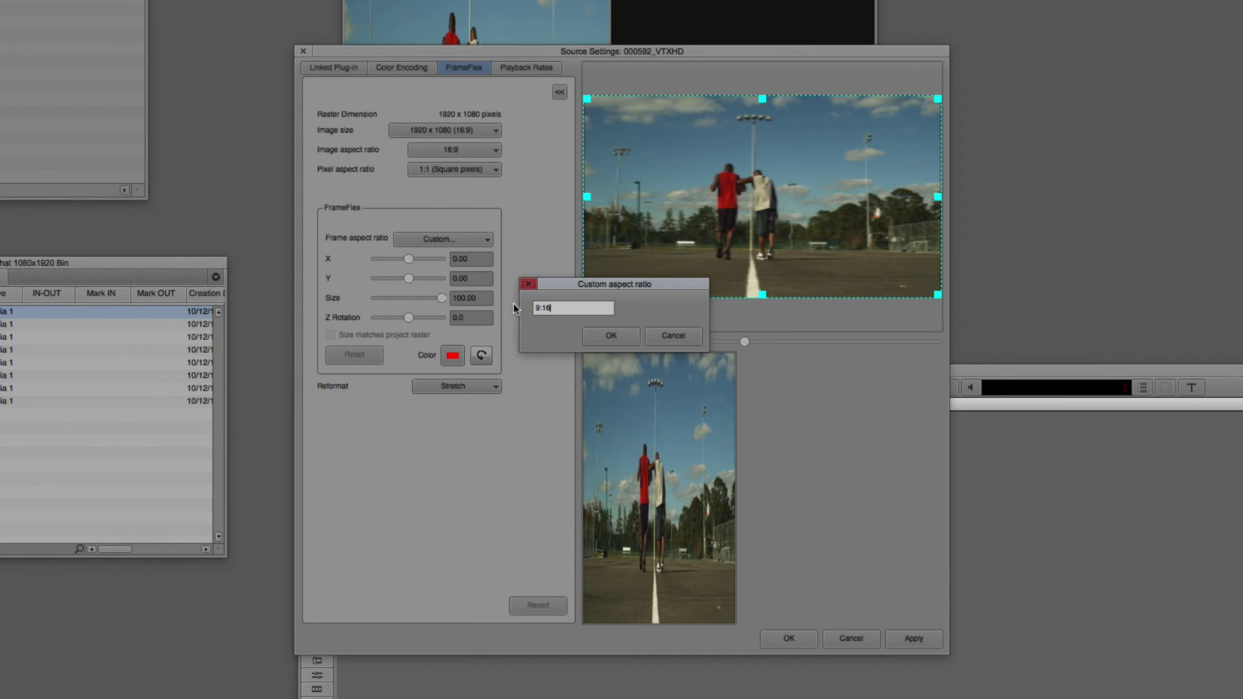
{"action": "left_click", "coordinate": [611, 335]}
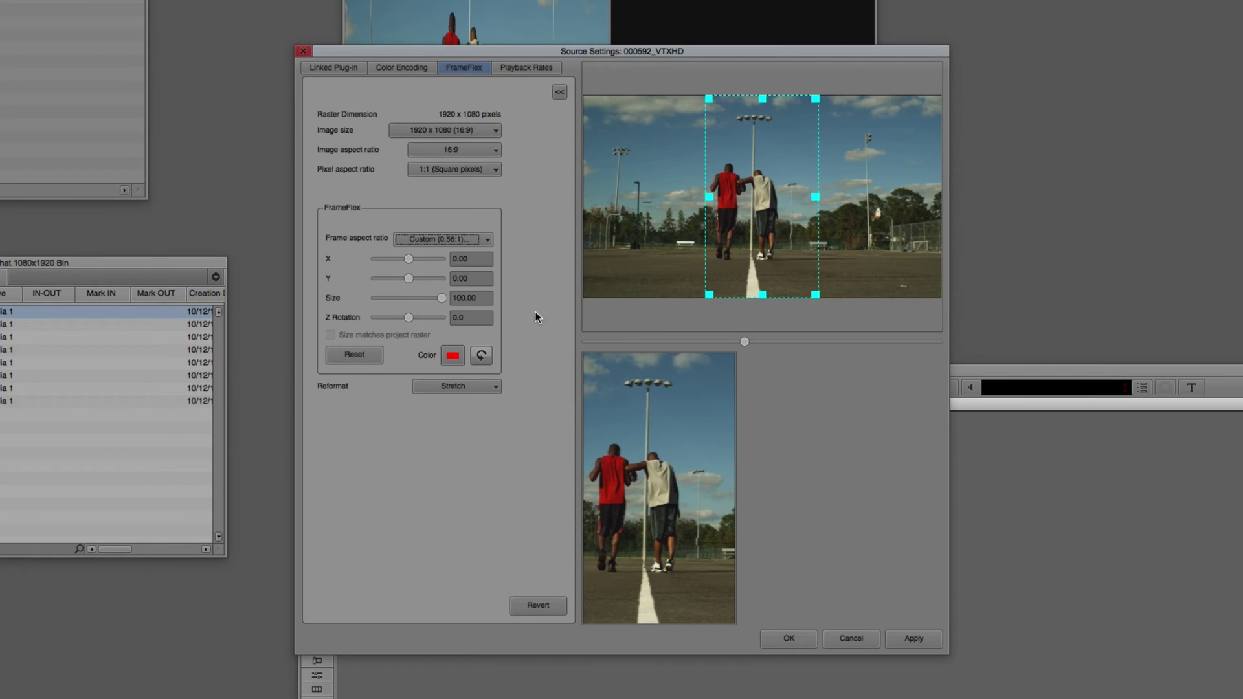
Shift the 000592_VTXHD crop left to about X -5.25 and close Source Settings.
{"action": "left_click_drag", "start_coordinate": [782, 258], "coordinate": [764, 259]}
{"action": "left_click_drag", "start_coordinate": [594, 56], "coordinate": [1021, 0]}
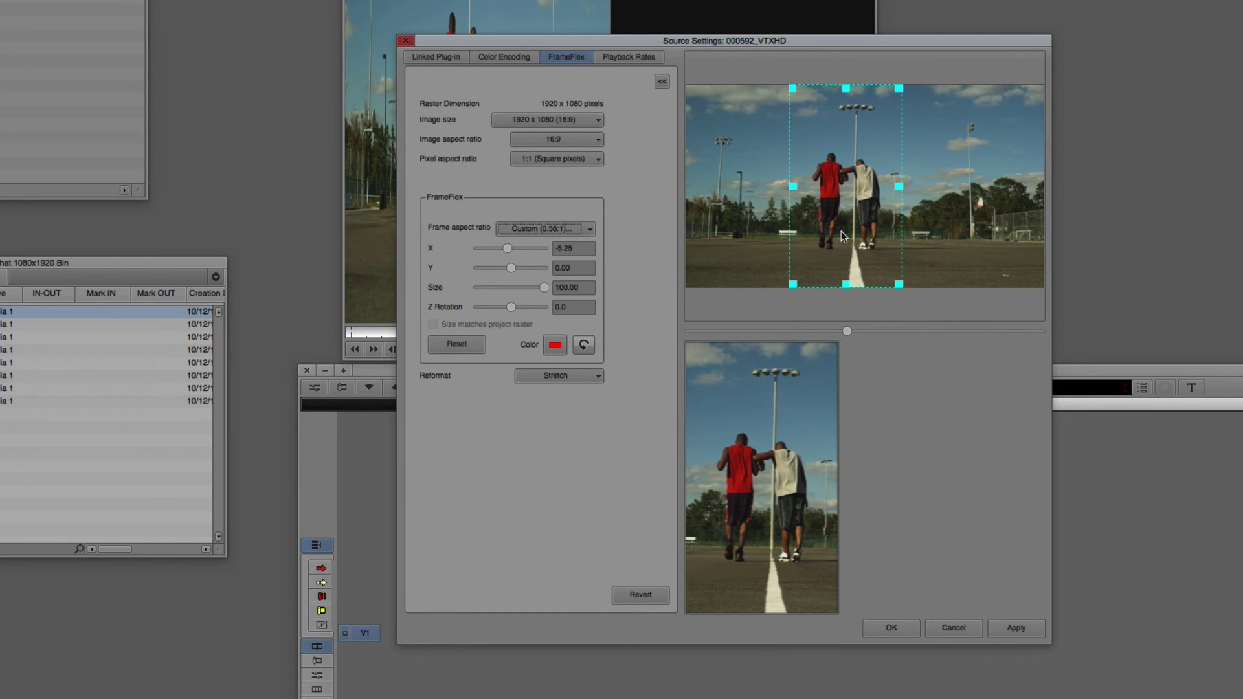
{"action": "left_click_drag", "start_coordinate": [781, 41], "coordinate": [1017, 80]}
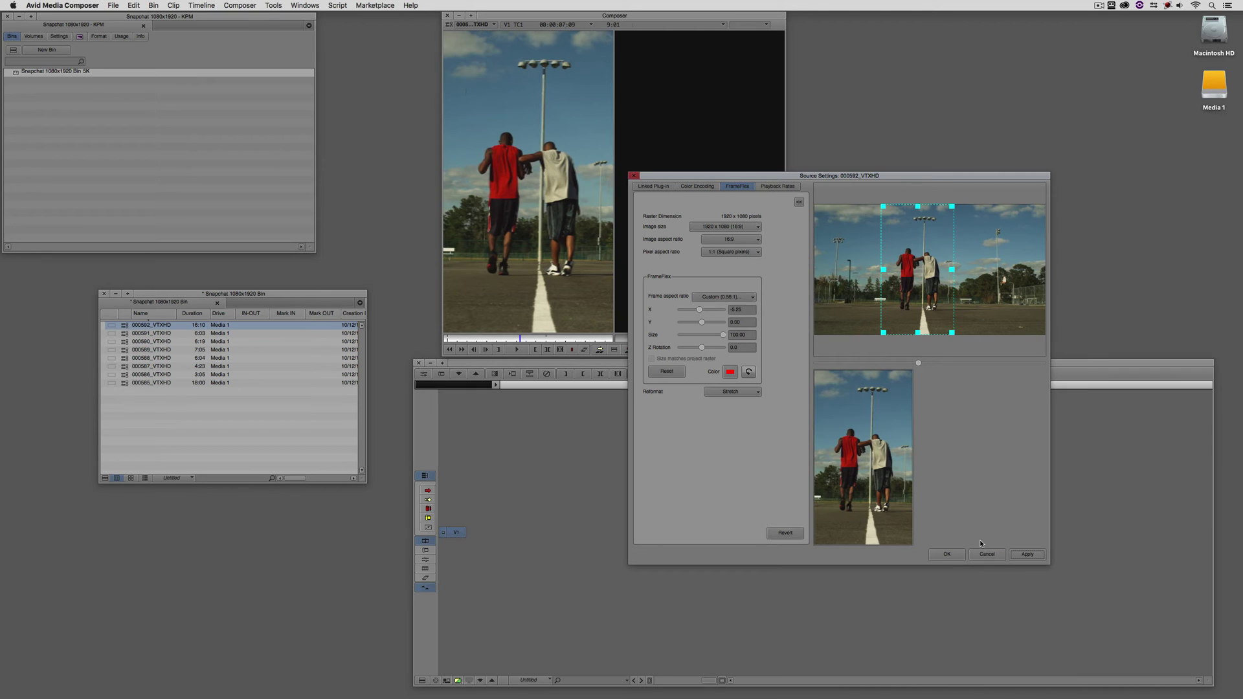
{"action": "left_click", "coordinate": [947, 554]}
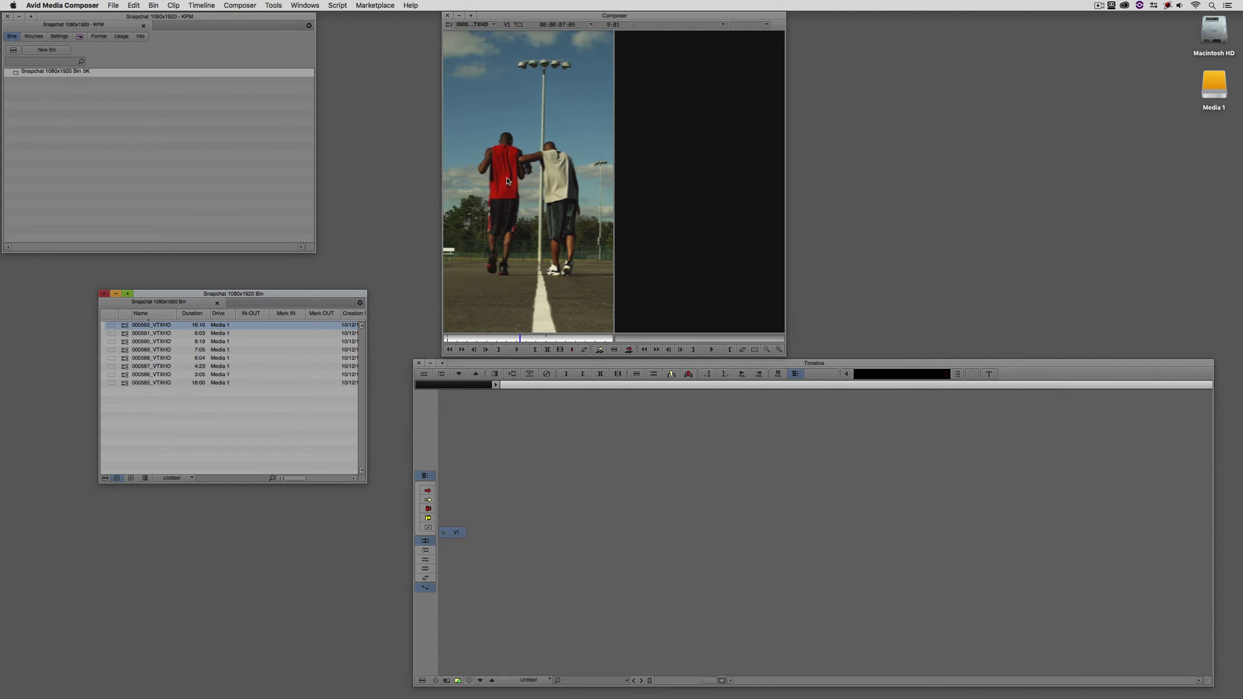
Play the reframed vertical clip from near its start and stop at 8 seconds.
{"action": "left_click", "coordinate": [457, 681]}
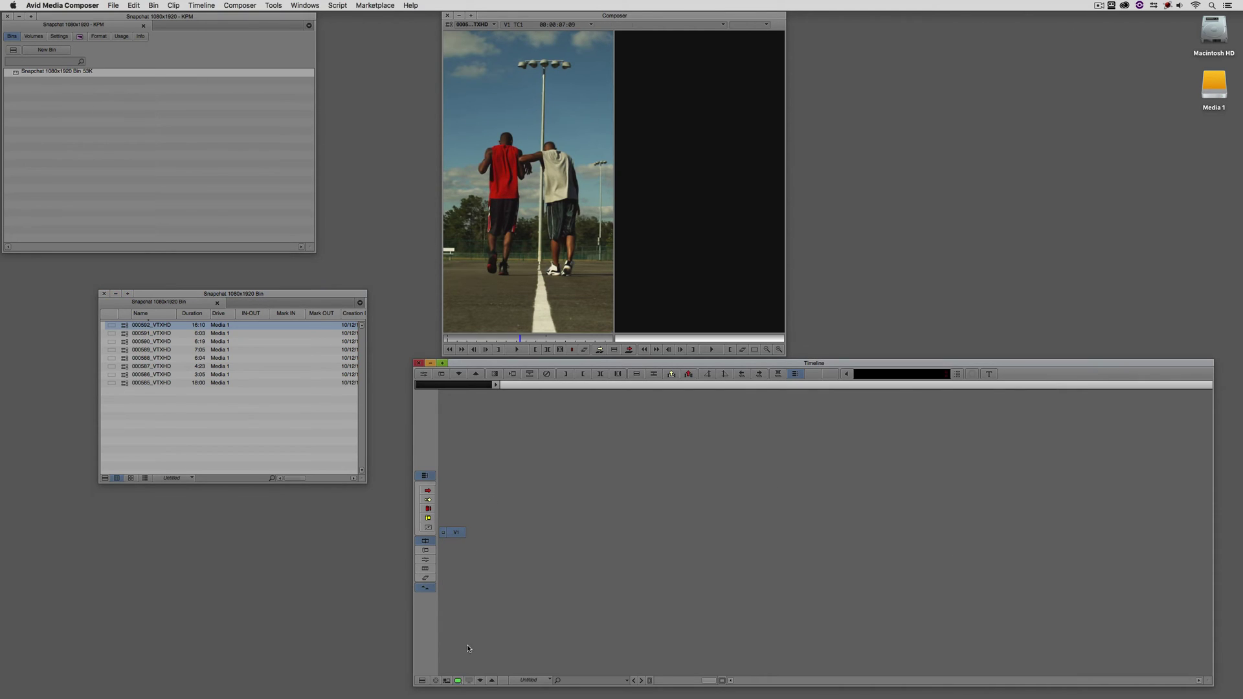
{"action": "left_click", "coordinate": [465, 340]}
{"action": "key", "text": "space"}
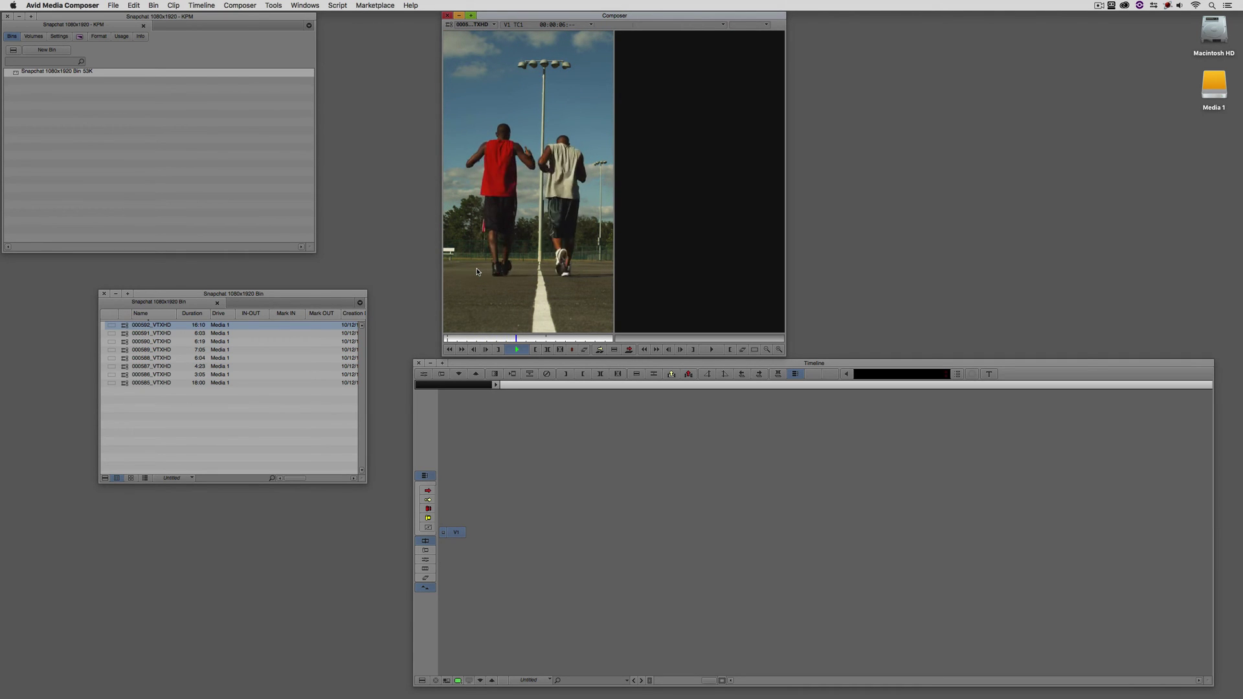
{"action": "left_click", "coordinate": [163, 324]}
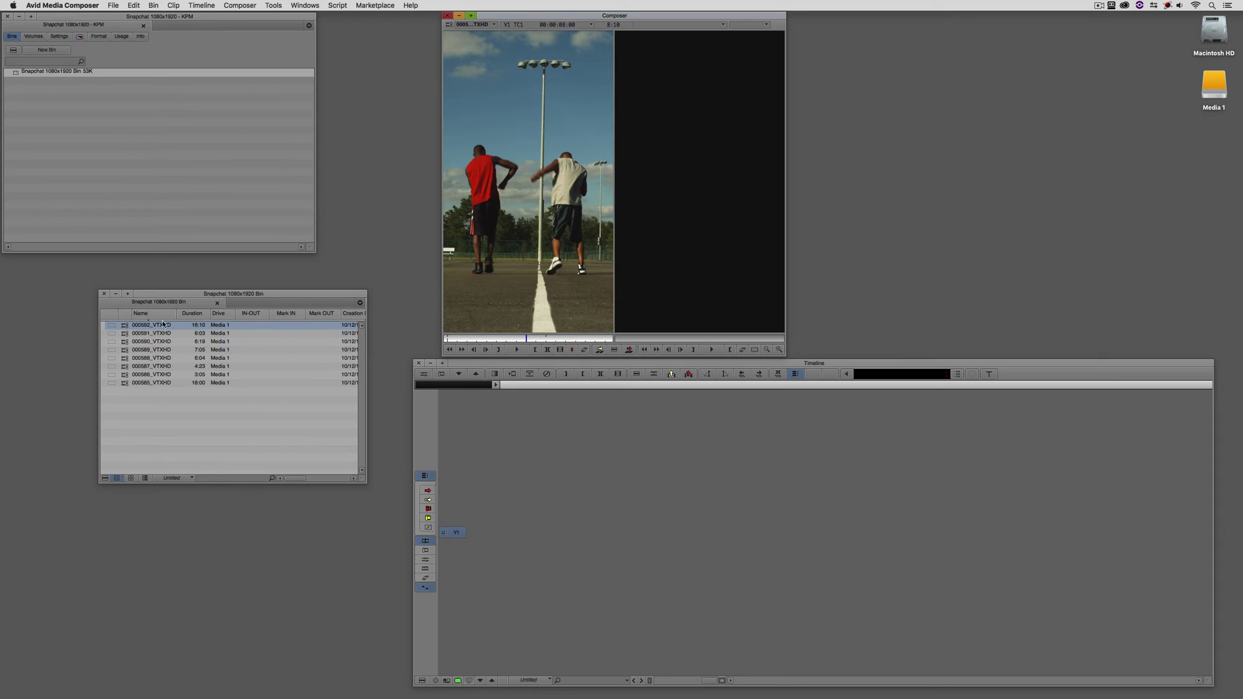
Preview clips 000591 through 000585, then select that seven-clip range in the bin.
{"action": "left_click", "coordinate": [124, 332]}
{"action": "left_click", "coordinate": [125, 341]}
{"action": "left_click", "coordinate": [125, 349]}
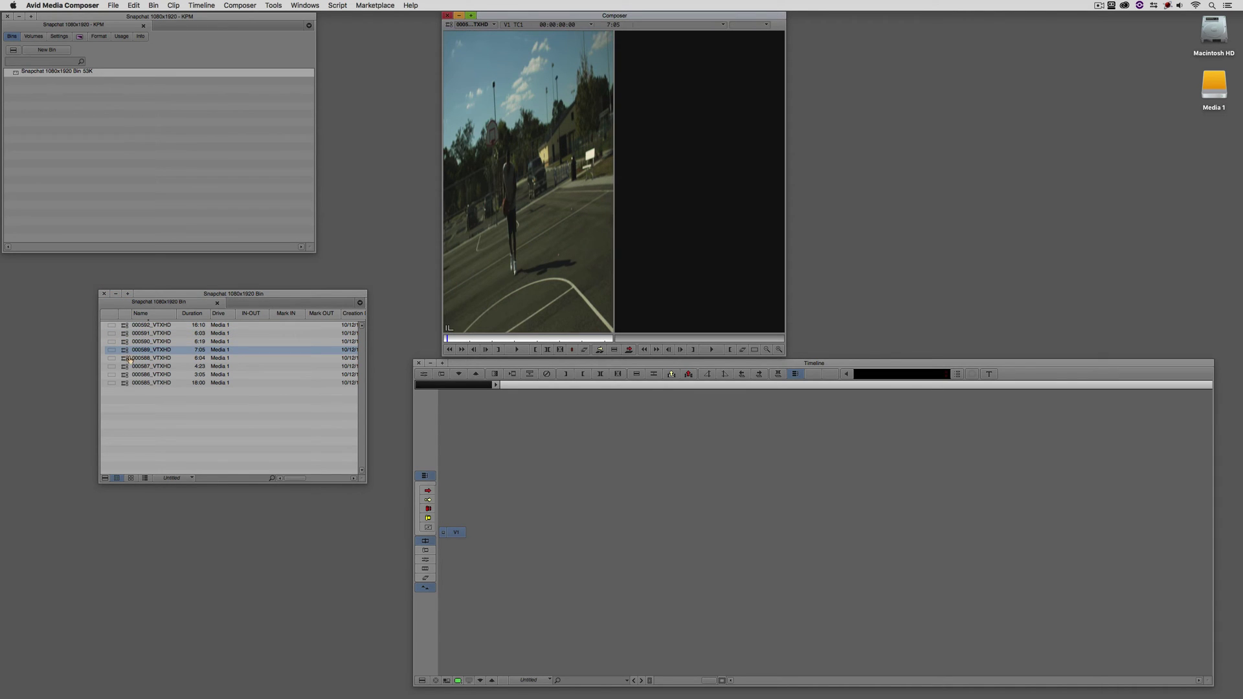
{"action": "left_click", "coordinate": [128, 358]}
{"action": "left_click", "coordinate": [126, 367]}
{"action": "left_click", "coordinate": [125, 374]}
{"action": "left_click", "coordinate": [125, 382]}
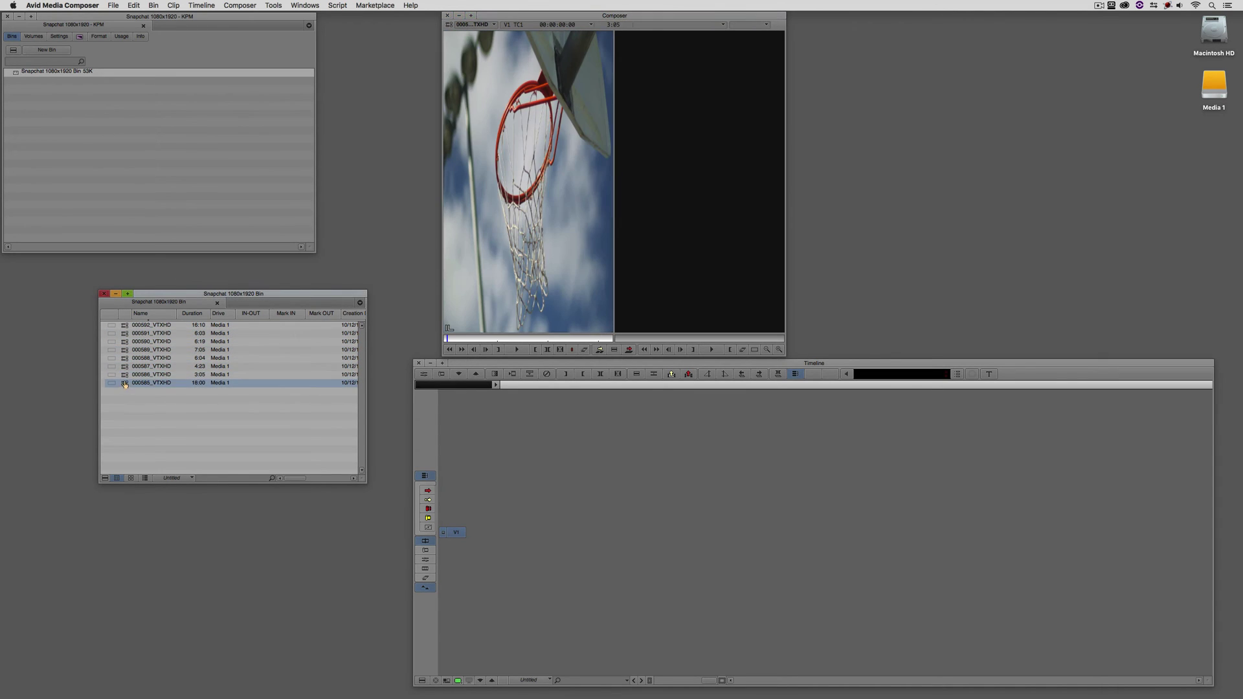
{"action": "left_click", "coordinate": [126, 334]}
{"action": "left_click", "coordinate": [125, 382], "text": "shift"}
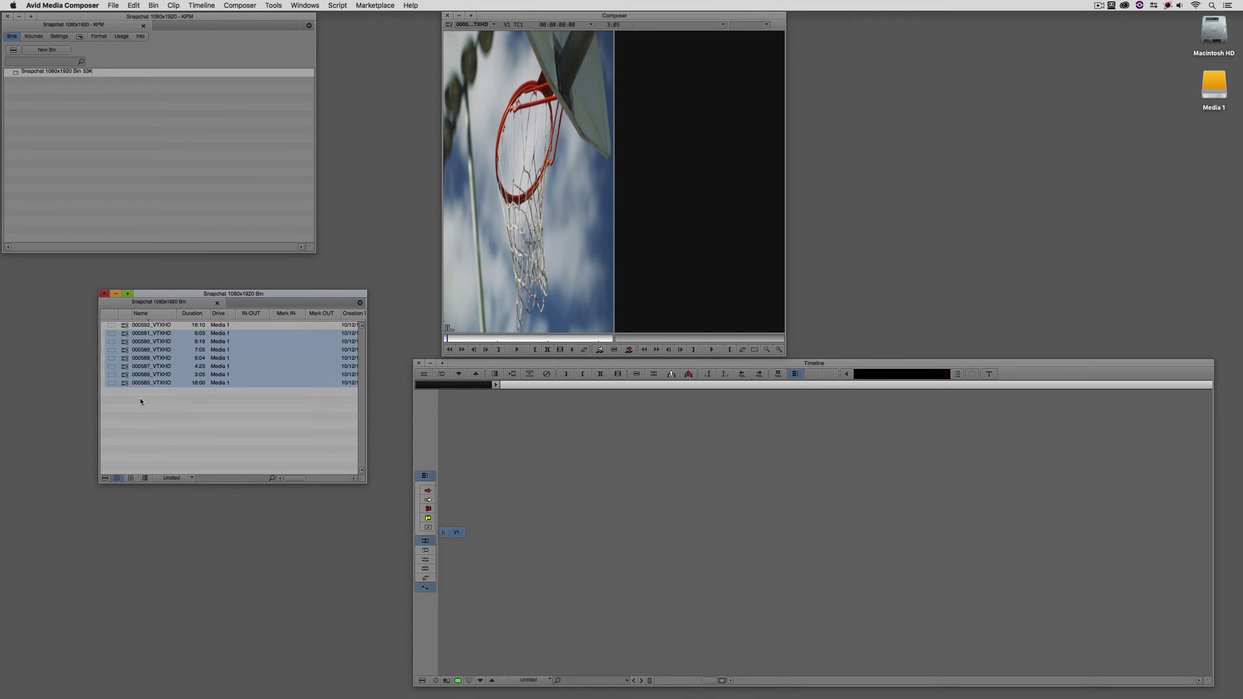
Open Source Settings for the seven clips and set a custom 9:16 FrameFlex aspect ratio.
{"action": "right_click", "coordinate": [123, 334]}
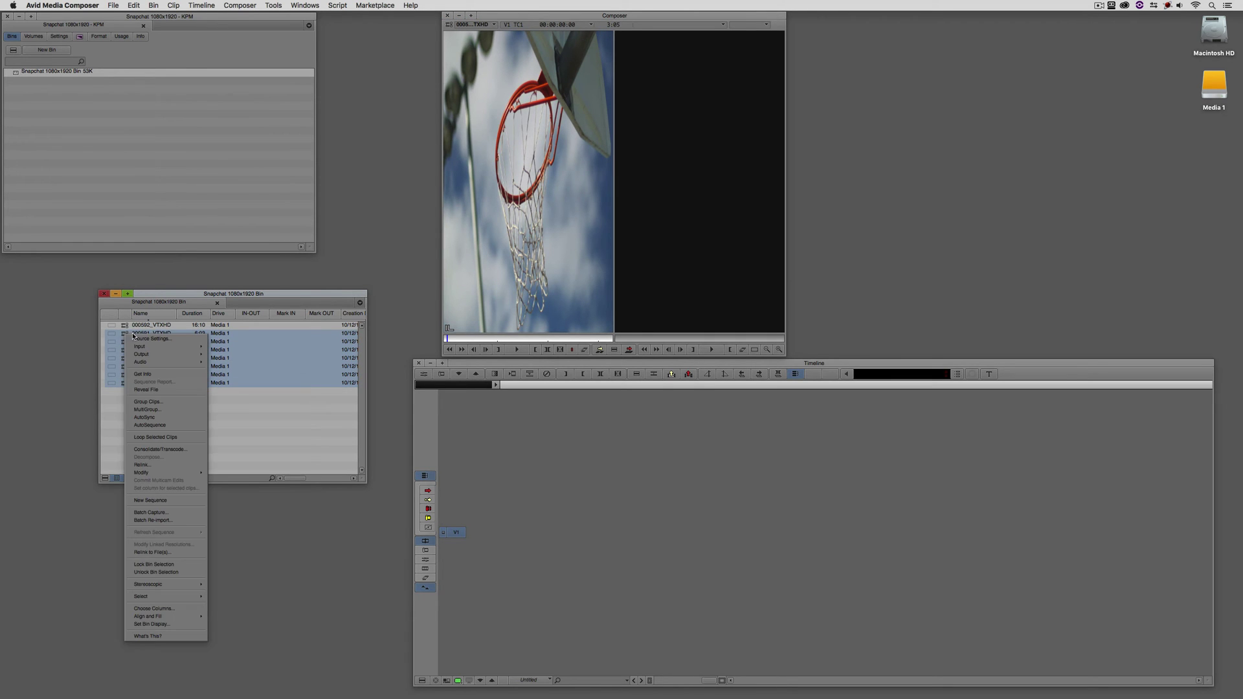
{"action": "left_click", "coordinate": [134, 338]}
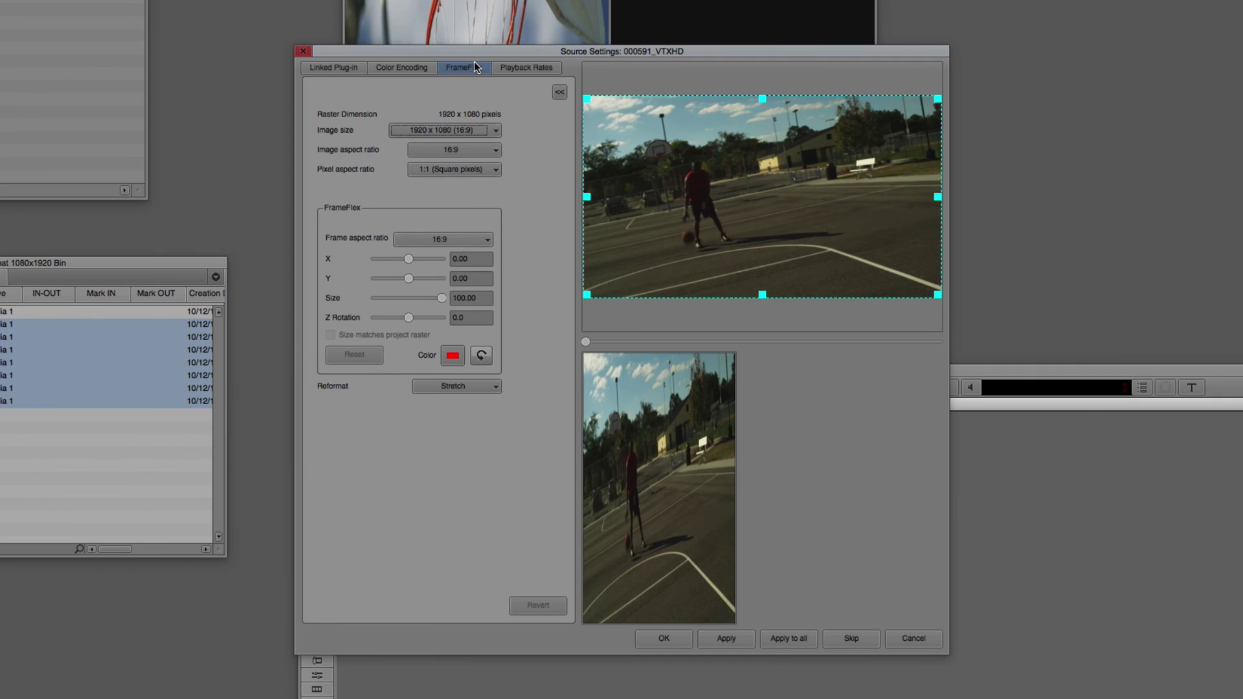
{"action": "left_click", "coordinate": [440, 239]}
{"action": "left_click", "coordinate": [428, 351]}
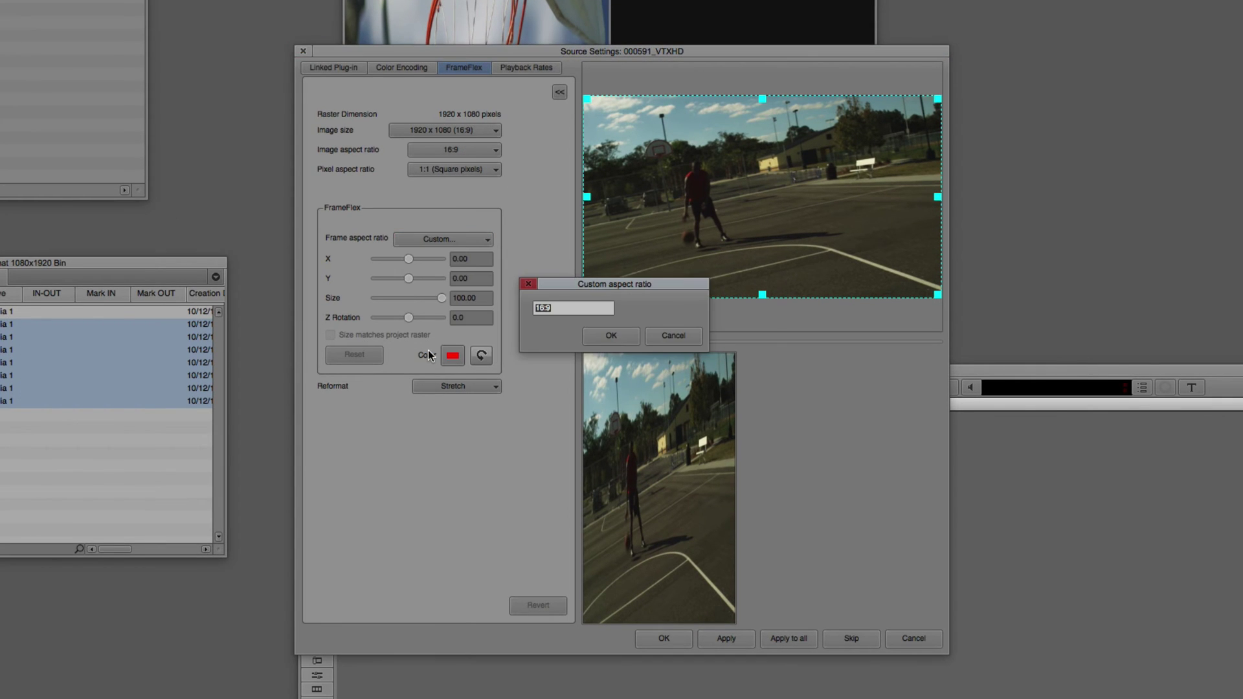
{"action": "type", "text": "9:"}
{"action": "left_click", "coordinate": [611, 335]}
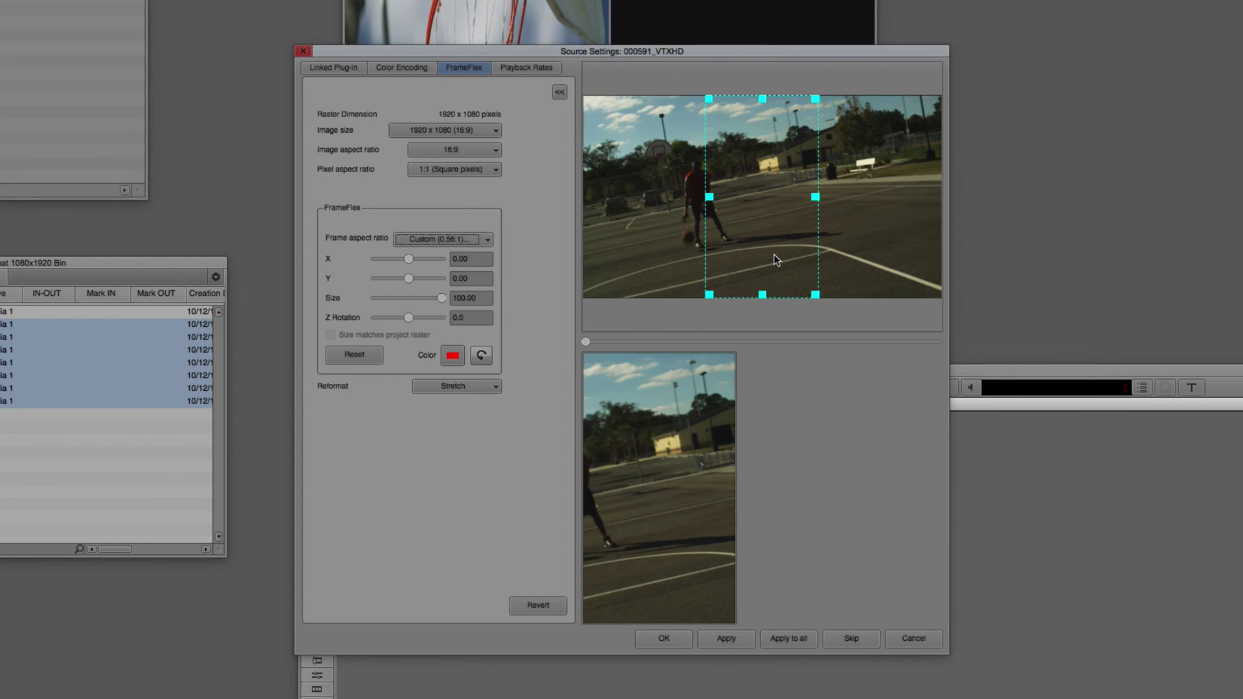
Shift the crop left to X -7.14 onto the dribbling player and apply to all clips.
{"action": "left_click_drag", "start_coordinate": [805, 254], "coordinate": [778, 264]}
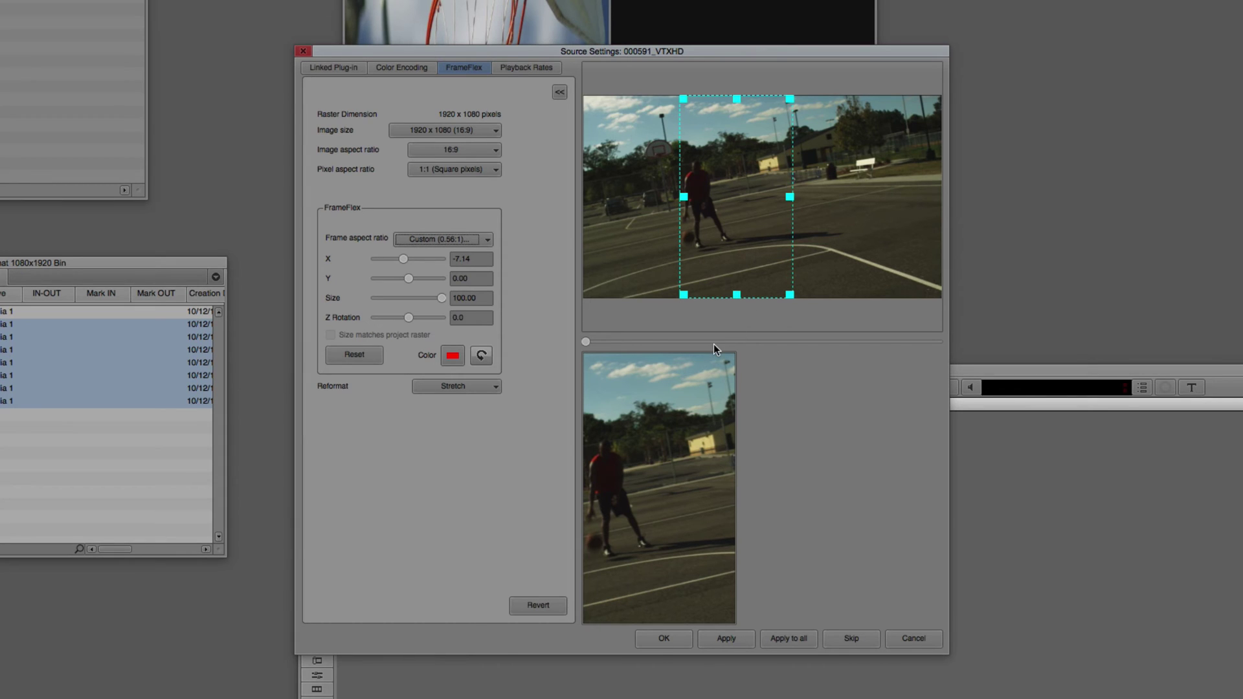
{"action": "left_click", "coordinate": [789, 638]}
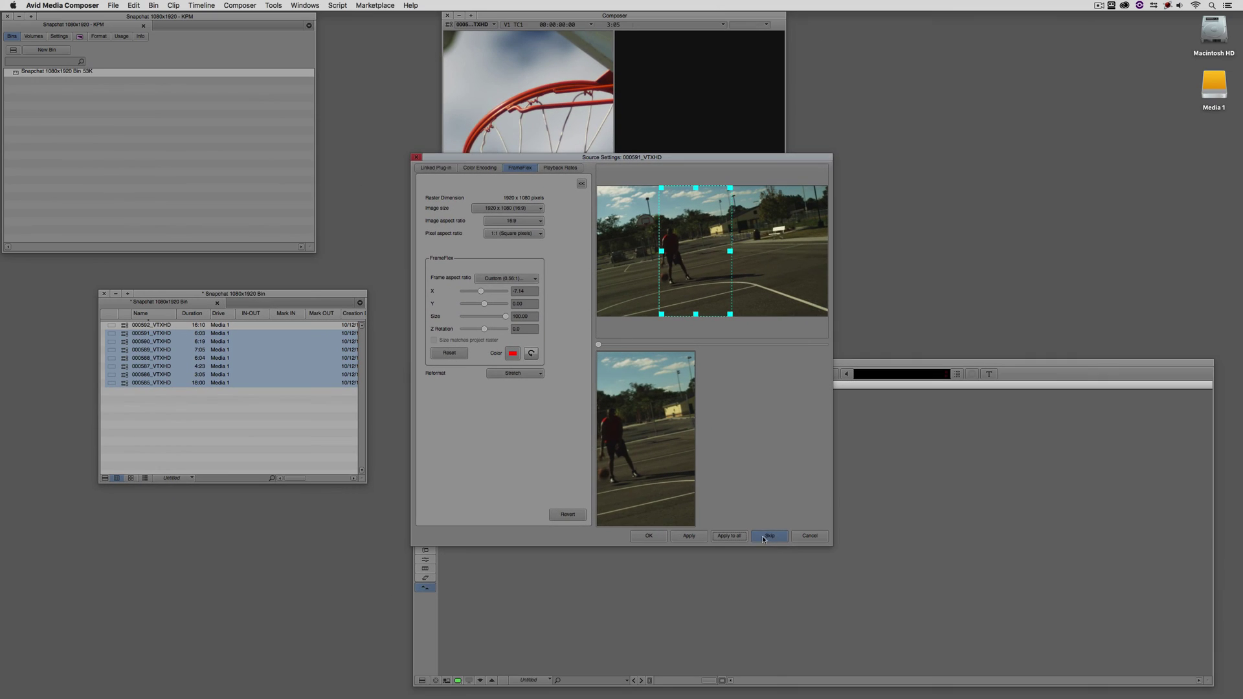
{"action": "left_click", "coordinate": [664, 638]}
Preview bin clips 000585 through 000592 in the source monitor.
{"action": "left_click", "coordinate": [165, 398]}
{"action": "left_click", "coordinate": [122, 384]}
{"action": "left_click", "coordinate": [124, 375]}
{"action": "left_click", "coordinate": [125, 366]}
{"action": "left_click", "coordinate": [126, 358]}
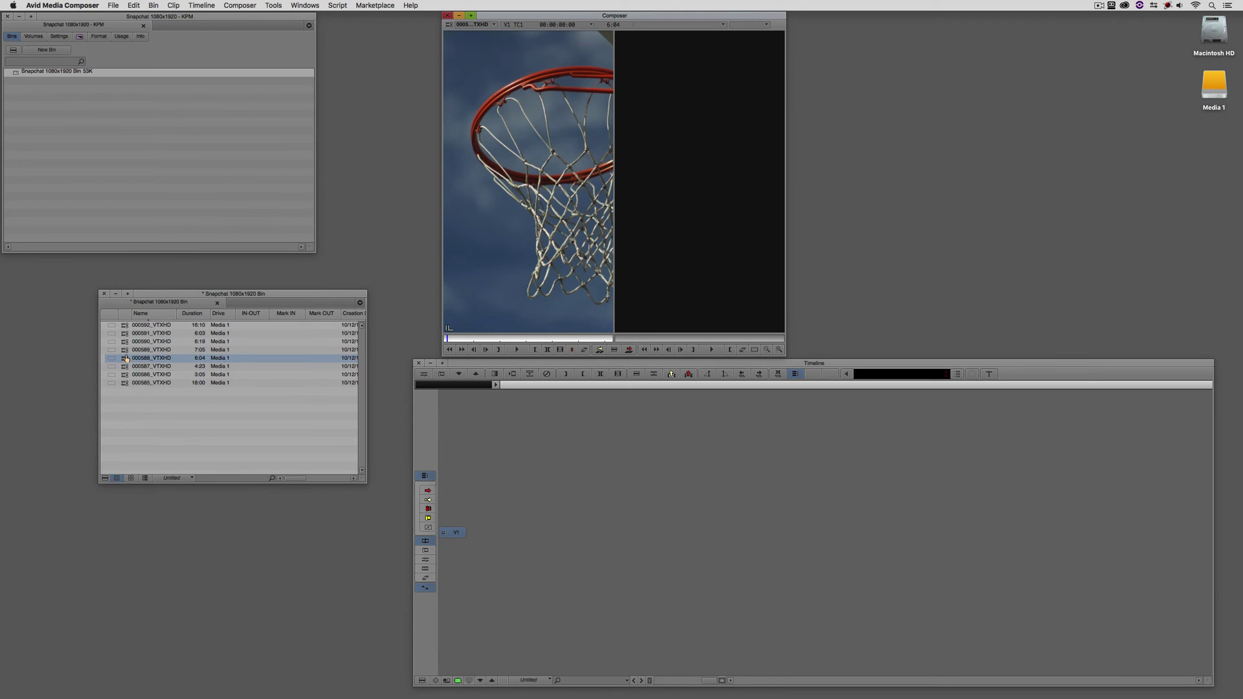
{"action": "left_click", "coordinate": [126, 349]}
{"action": "left_click", "coordinate": [127, 341]}
{"action": "left_click", "coordinate": [126, 333]}
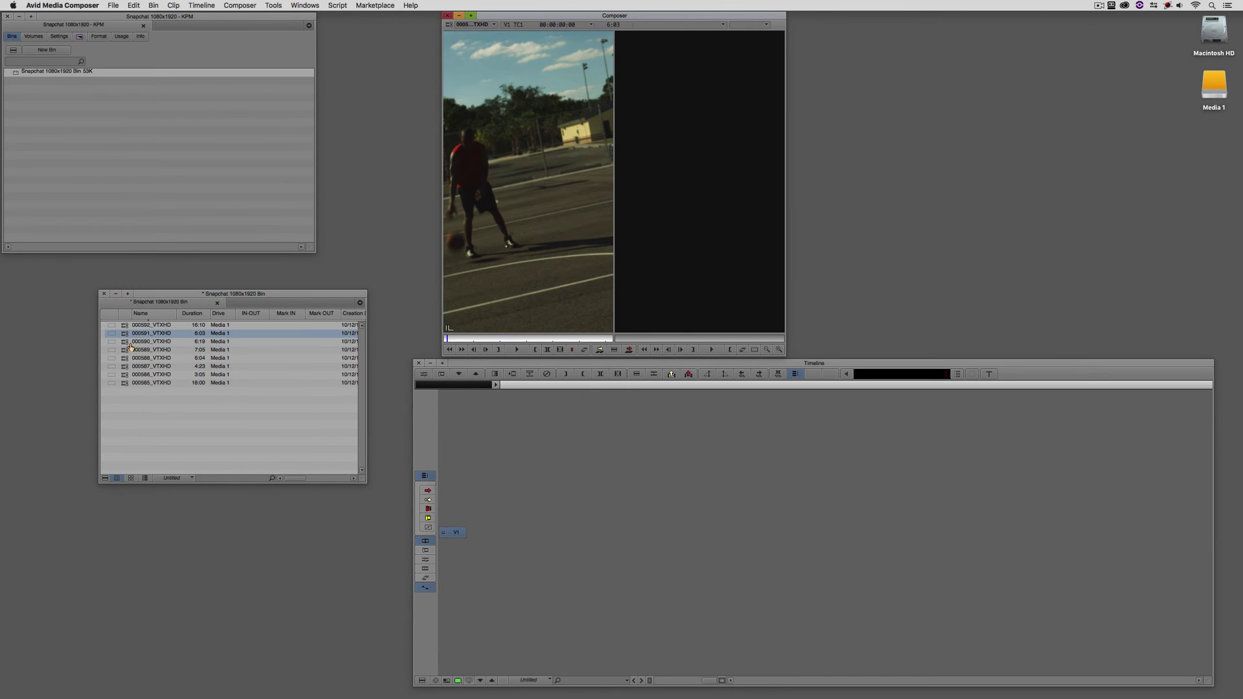
{"action": "left_click", "coordinate": [126, 325]}
Load clip 000590, scrub to the action, and mark an IN at 00:00:00:15.
{"action": "left_click", "coordinate": [124, 343]}
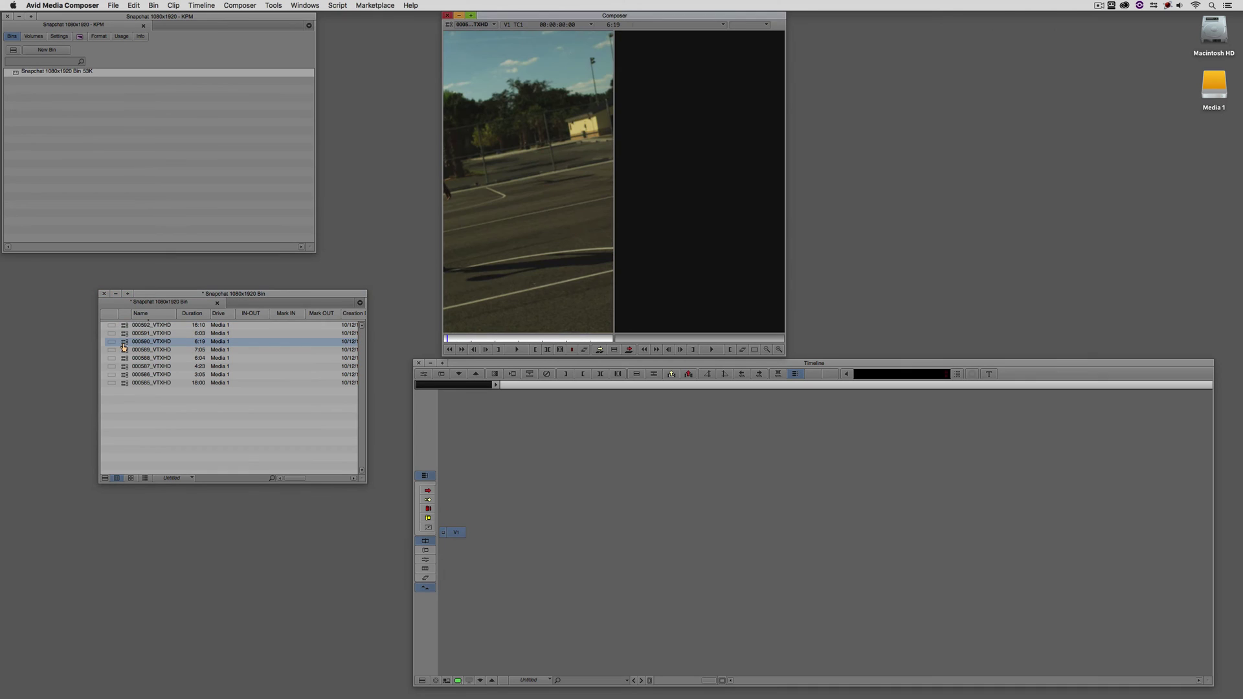
{"action": "left_click", "coordinate": [487, 339]}
{"action": "mouse_move", "coordinate": [487, 340]}
{"action": "left_mouse_down"}
{"action": "mouse_move", "coordinate": [529, 339]}
{"action": "mouse_move", "coordinate": [462, 345]}
{"action": "mouse_move", "coordinate": [507, 343]}
{"action": "left_mouse_up"}
{"action": "key", "text": "i"}
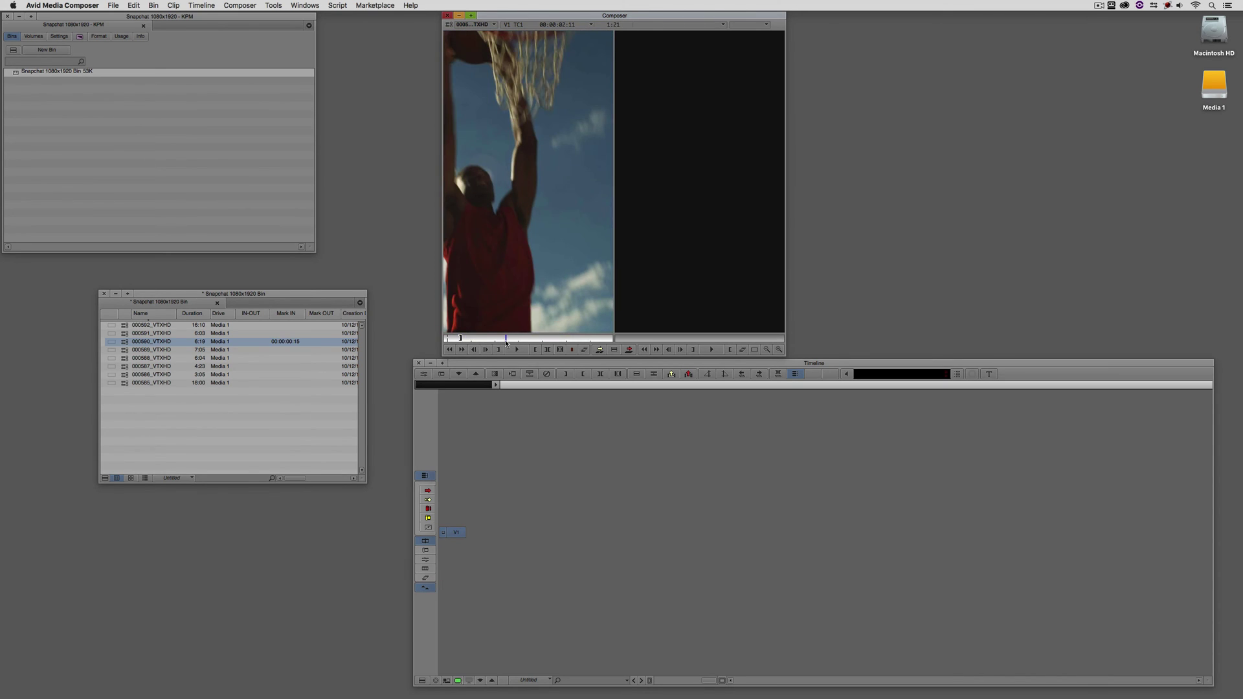
Mark 000590's OUT at 00:00:02:12, edit it into a new sequence, and preview 000589 and 000588.
{"action": "key", "text": "o"}
{"action": "left_click_drag", "start_coordinate": [511, 276], "coordinate": [597, 505]}
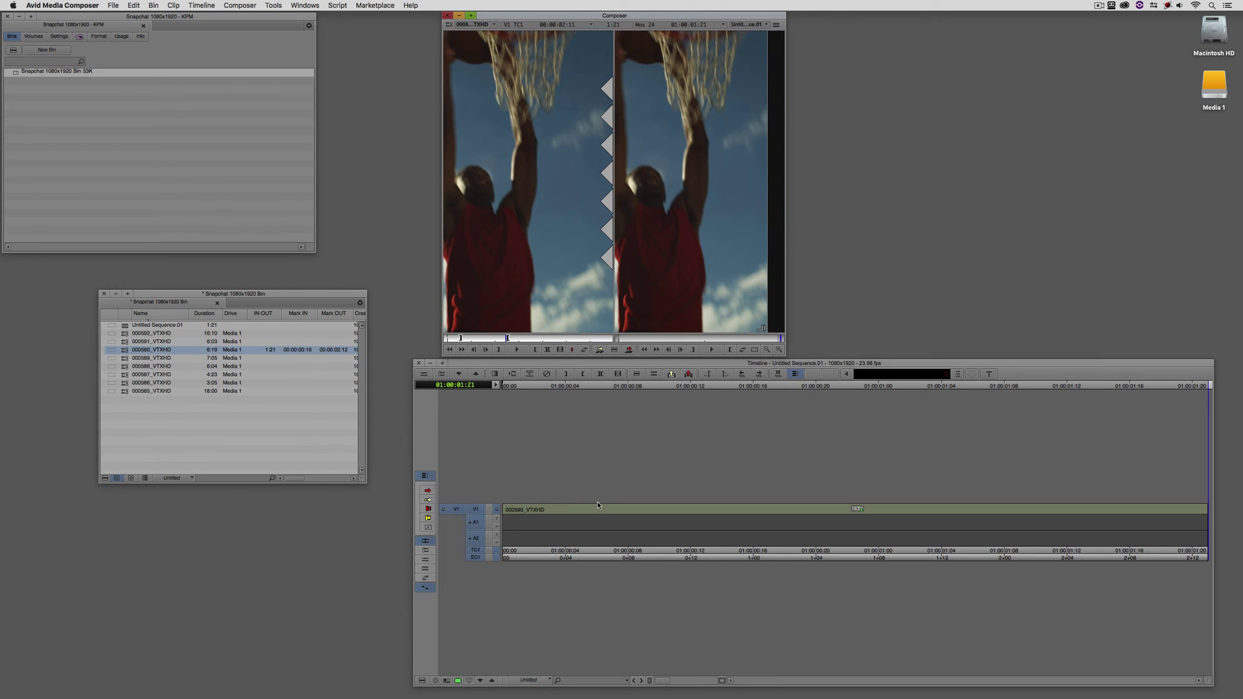
{"action": "double_click", "coordinate": [126, 358]}
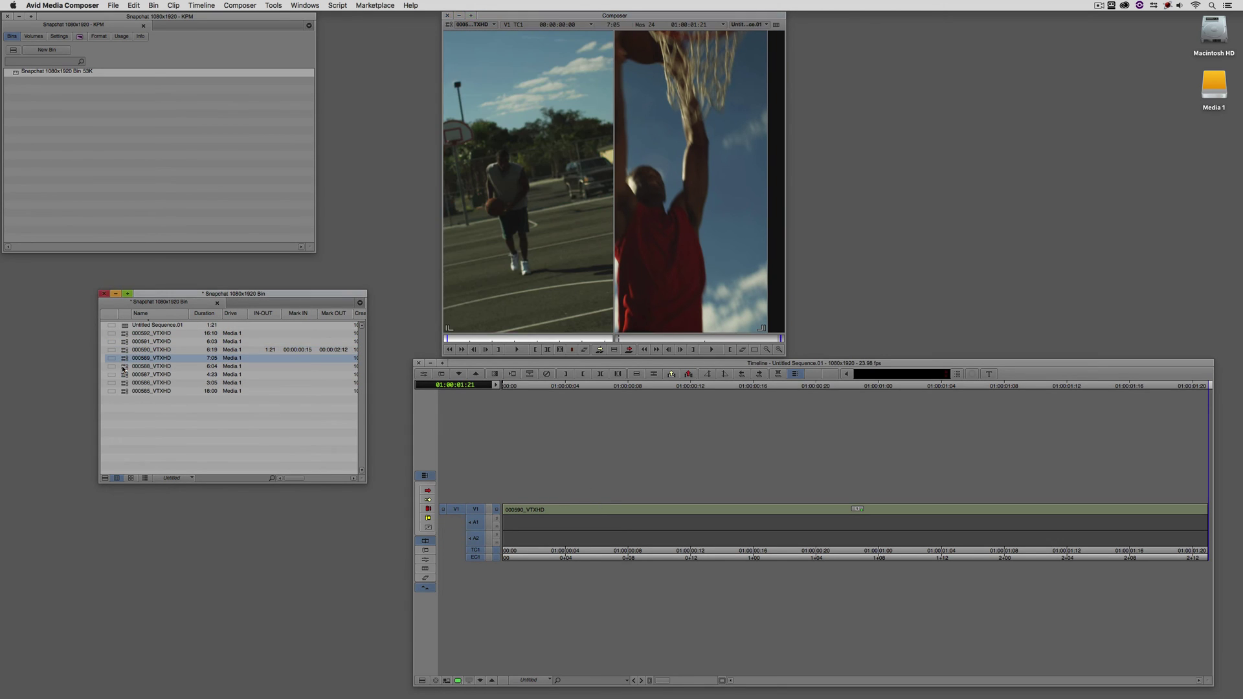
{"action": "double_click", "coordinate": [126, 366]}
{"action": "left_click_drag", "start_coordinate": [481, 335], "coordinate": [531, 338]}
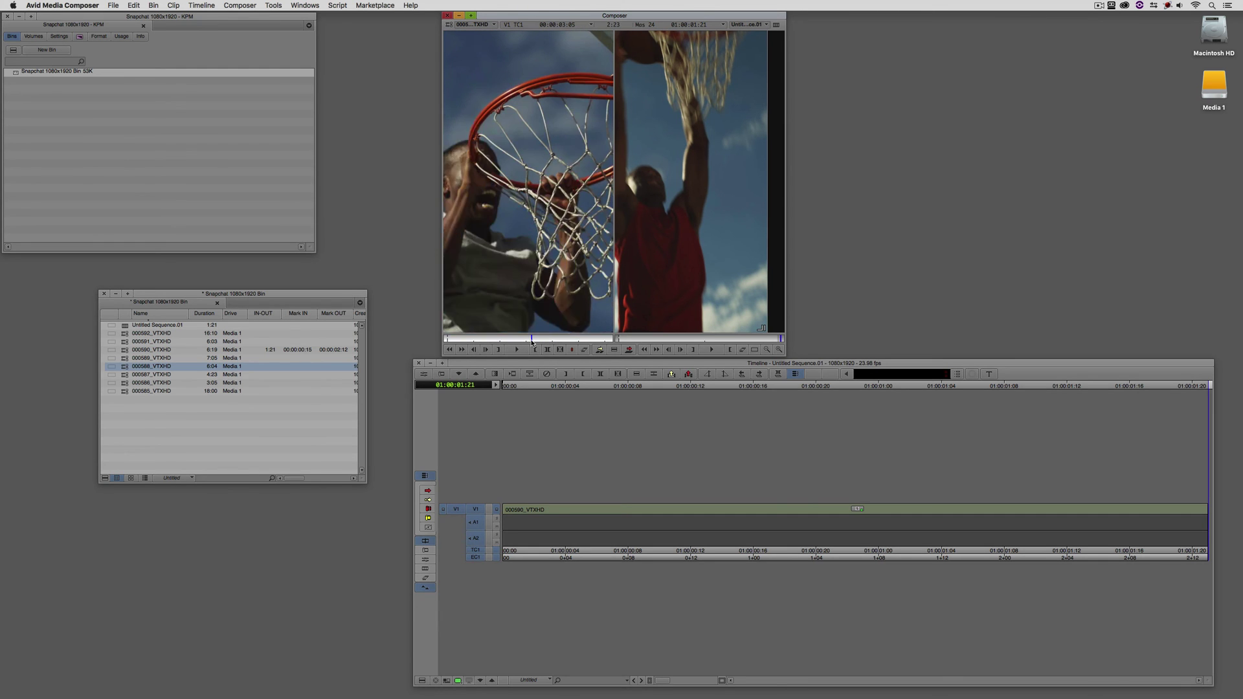
Load clip 000587 and mark it from 00:00:01:05 to 00:00:03:00.
{"action": "double_click", "coordinate": [124, 374]}
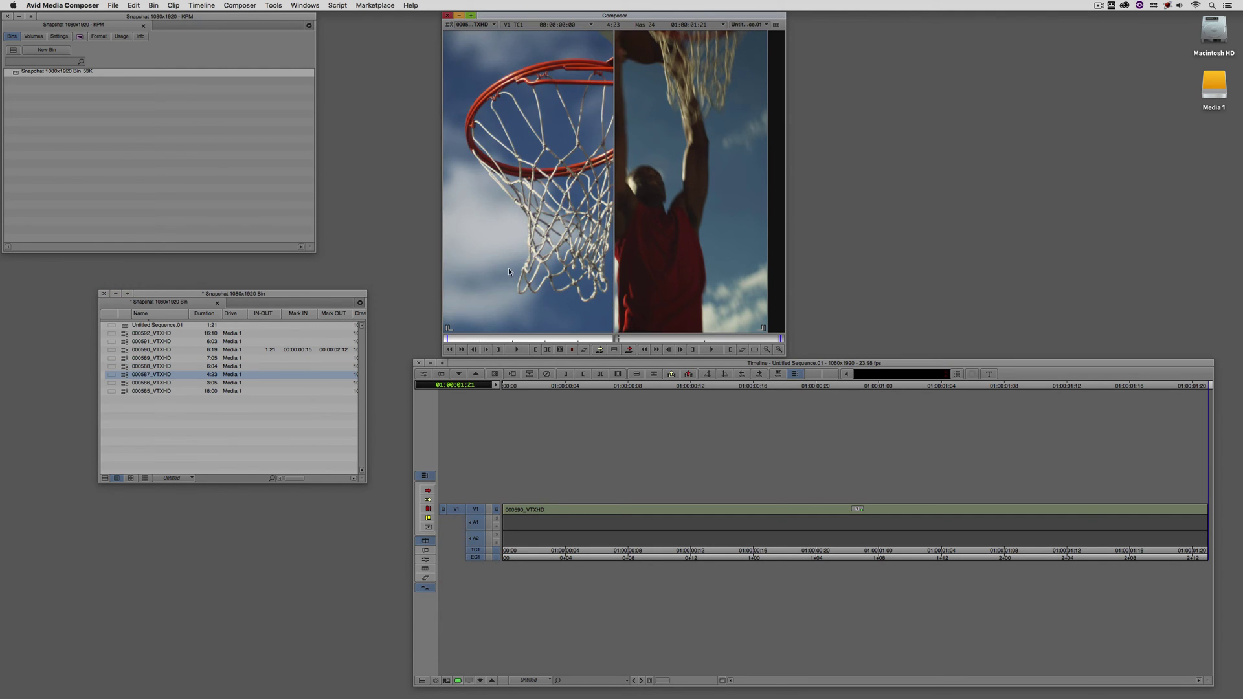
{"action": "mouse_move", "coordinate": [482, 337]}
{"action": "left_mouse_down"}
{"action": "mouse_move", "coordinate": [525, 335]}
{"action": "mouse_move", "coordinate": [486, 337]}
{"action": "left_mouse_up"}
{"action": "key", "text": "i"}
{"action": "key", "text": "space"}
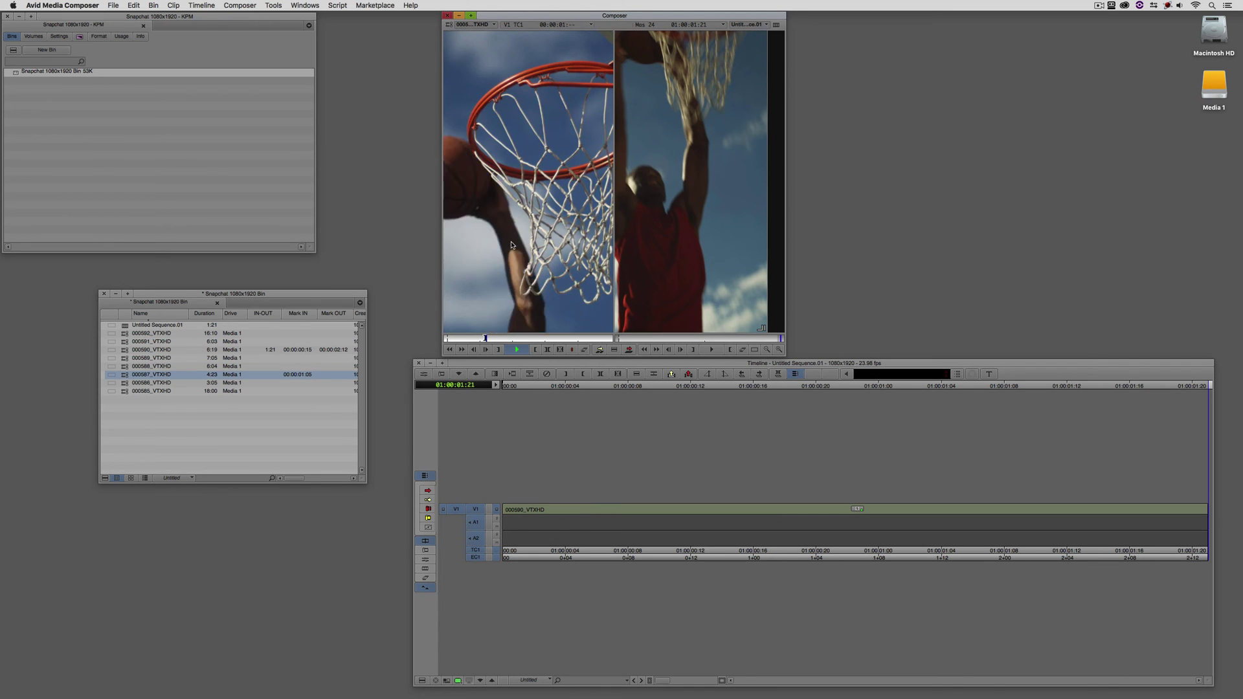
{"action": "key", "text": "space"}
{"action": "key", "text": "o"}
Trim the first clip's end by 8 frames, then park the sequence at 01:00:01:19.
{"action": "left_click", "coordinate": [1032, 516]}
{"action": "key", "text": "space"}
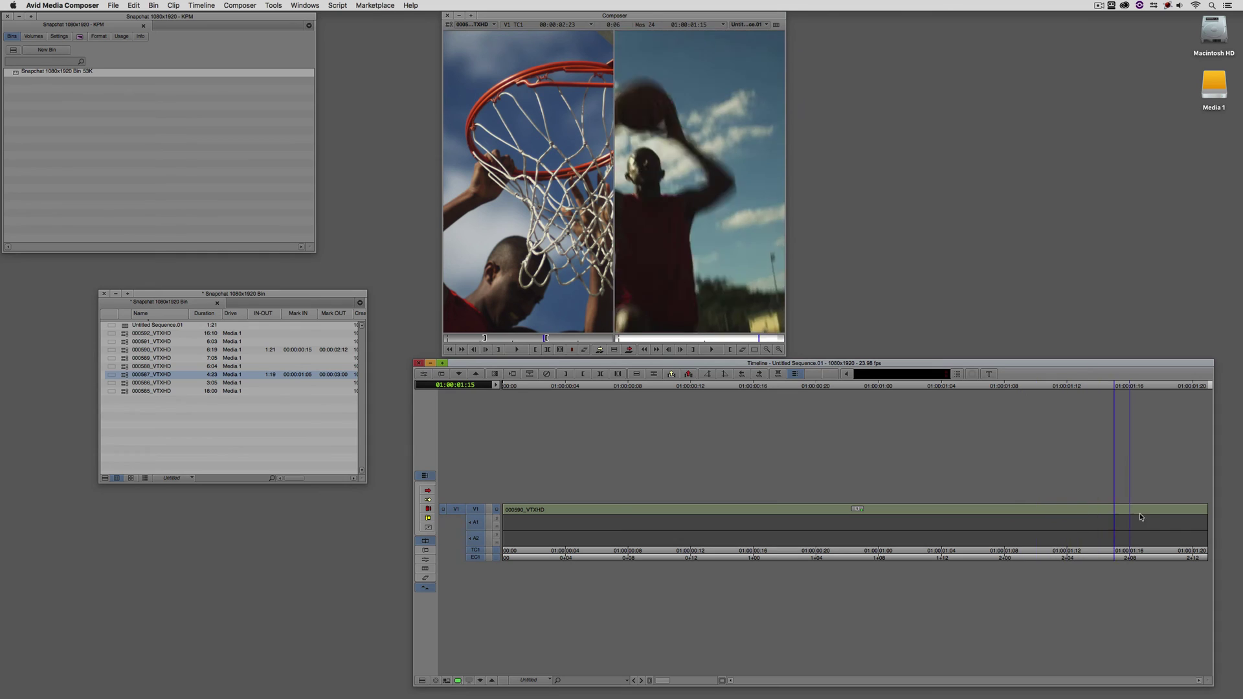
{"action": "key", "text": "u"}
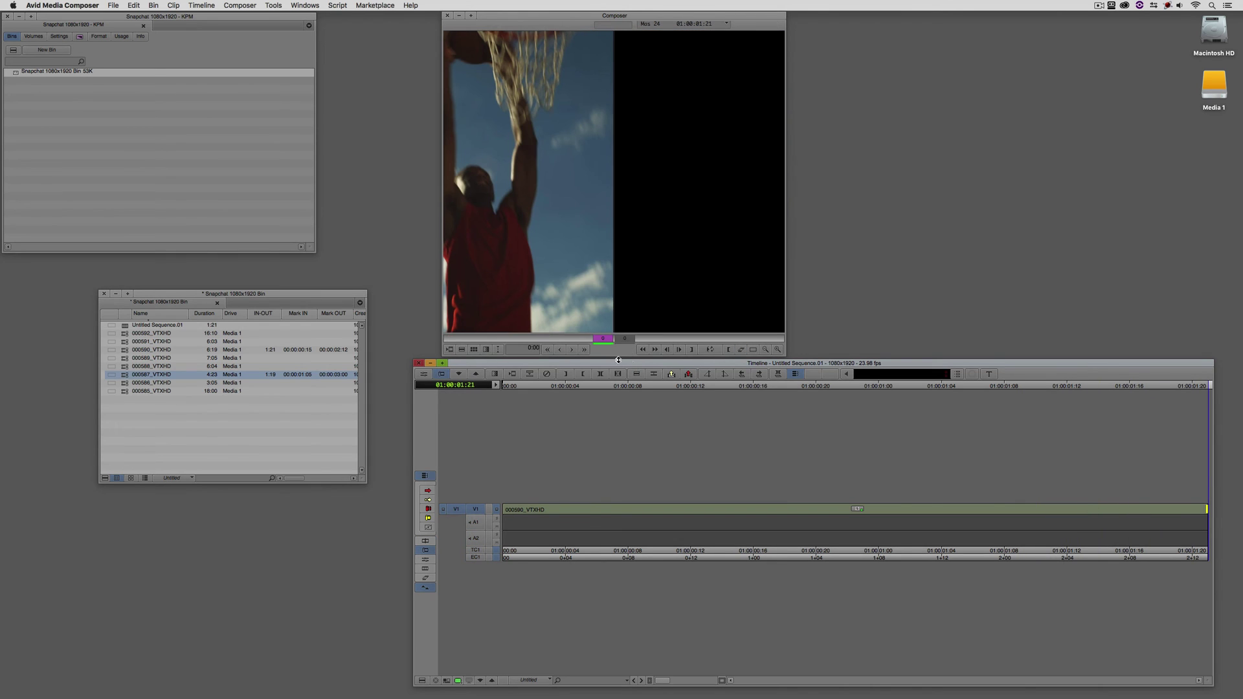
{"action": "left_click", "coordinate": [584, 350]}
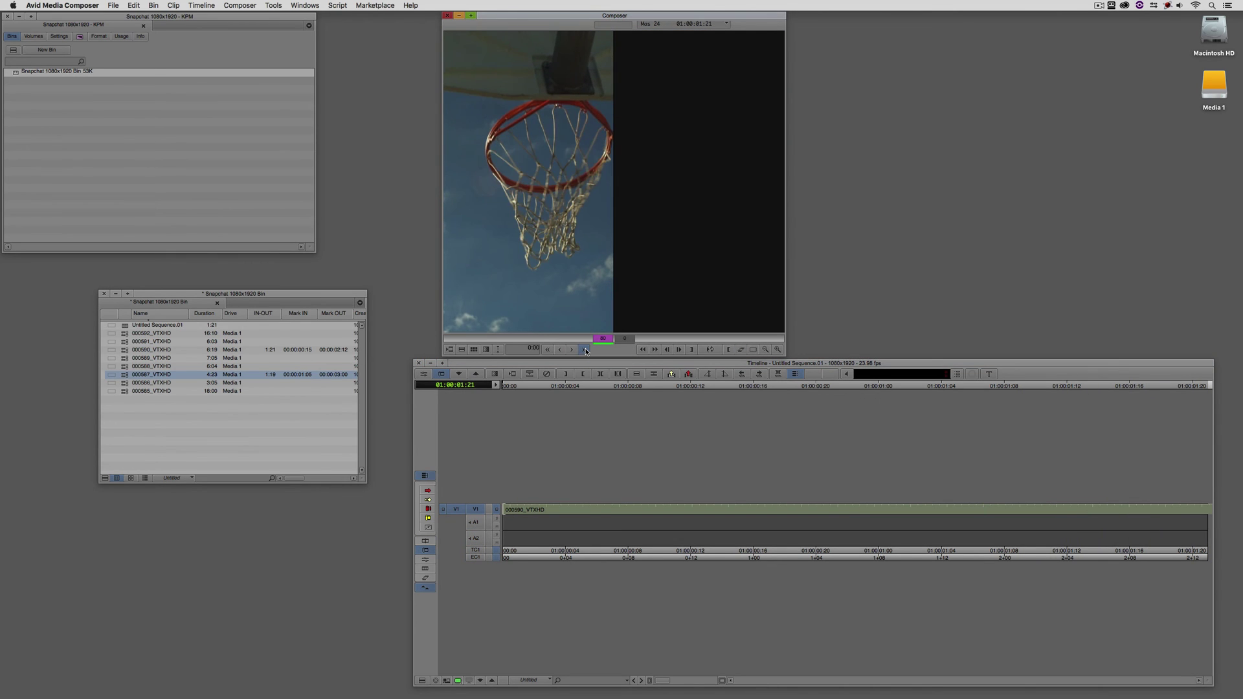
{"action": "left_click", "coordinate": [977, 520]}
{"action": "left_click_drag", "start_coordinate": [976, 520], "coordinate": [751, 530]}
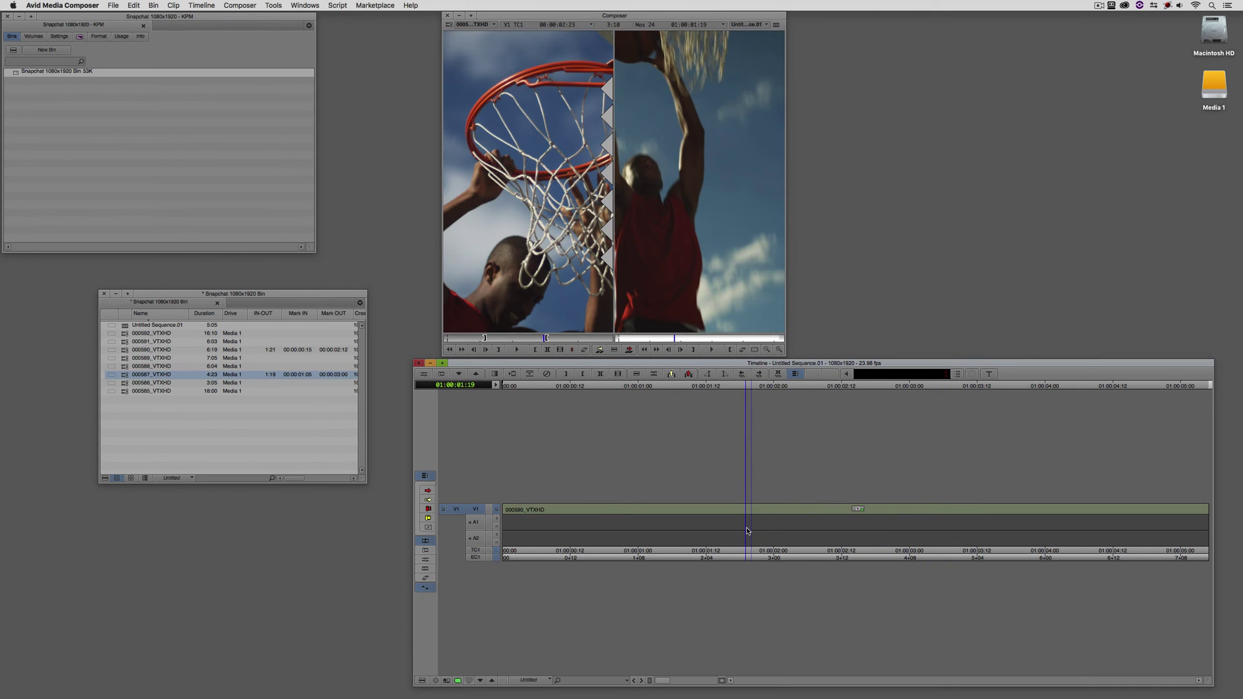
Edit clip 000587 into the sequence at an IN of 01:00:01:19 and play it back.
{"action": "key", "text": "i"}
{"action": "key", "text": "b"}
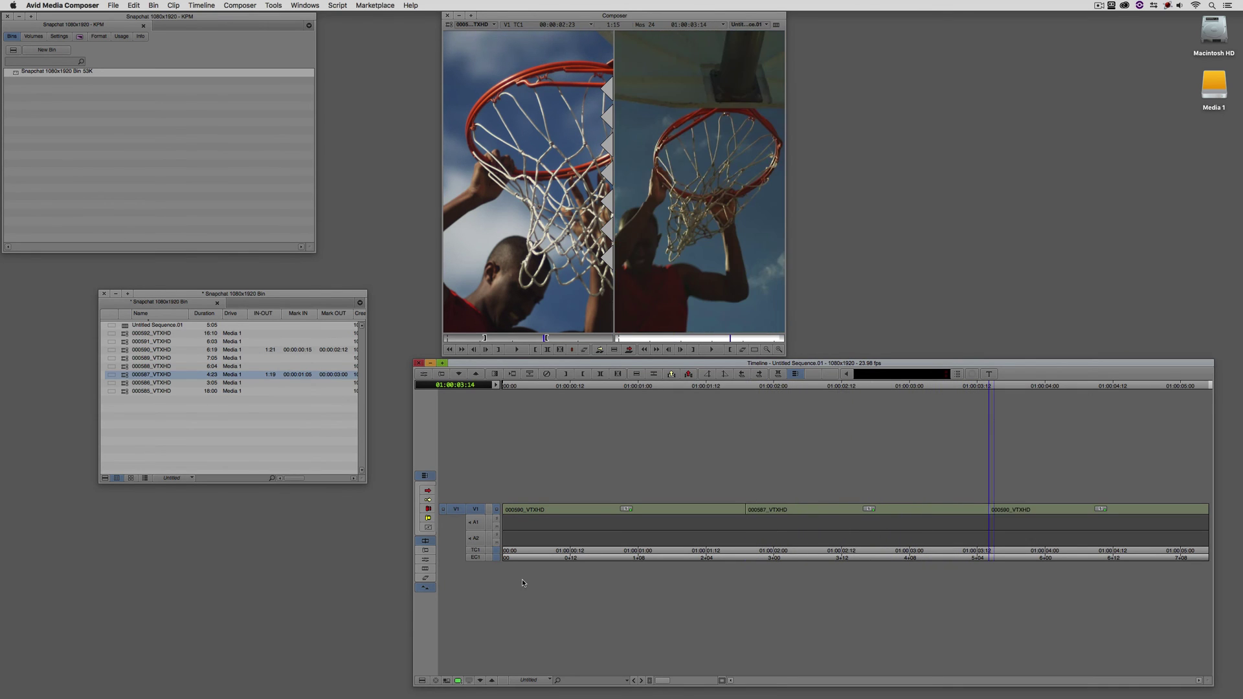
{"action": "left_click", "coordinate": [770, 524]}
{"action": "key", "text": "j"}
{"action": "key", "text": "l"}
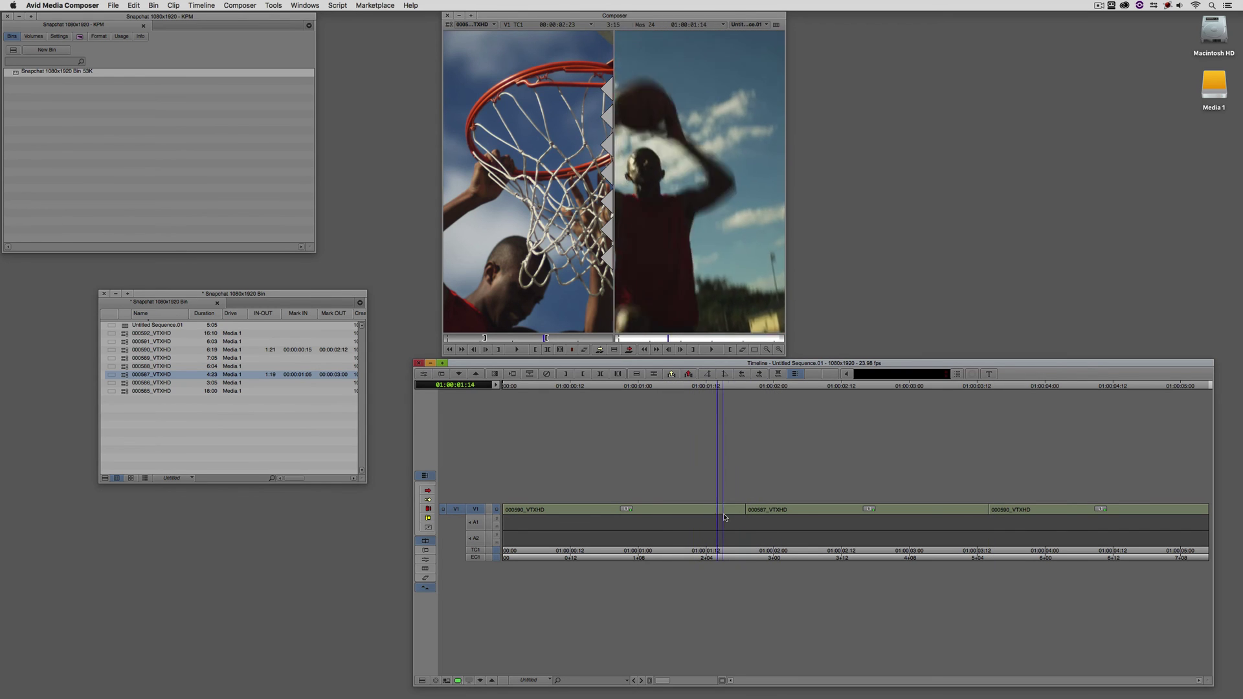
Extract 9 frames near 01:00:03:11 so the sequence runs 4:20.
{"action": "left_click_drag", "start_coordinate": [766, 519], "coordinate": [1005, 525]}
{"action": "key", "text": "i"}
{"action": "key", "text": "x"}
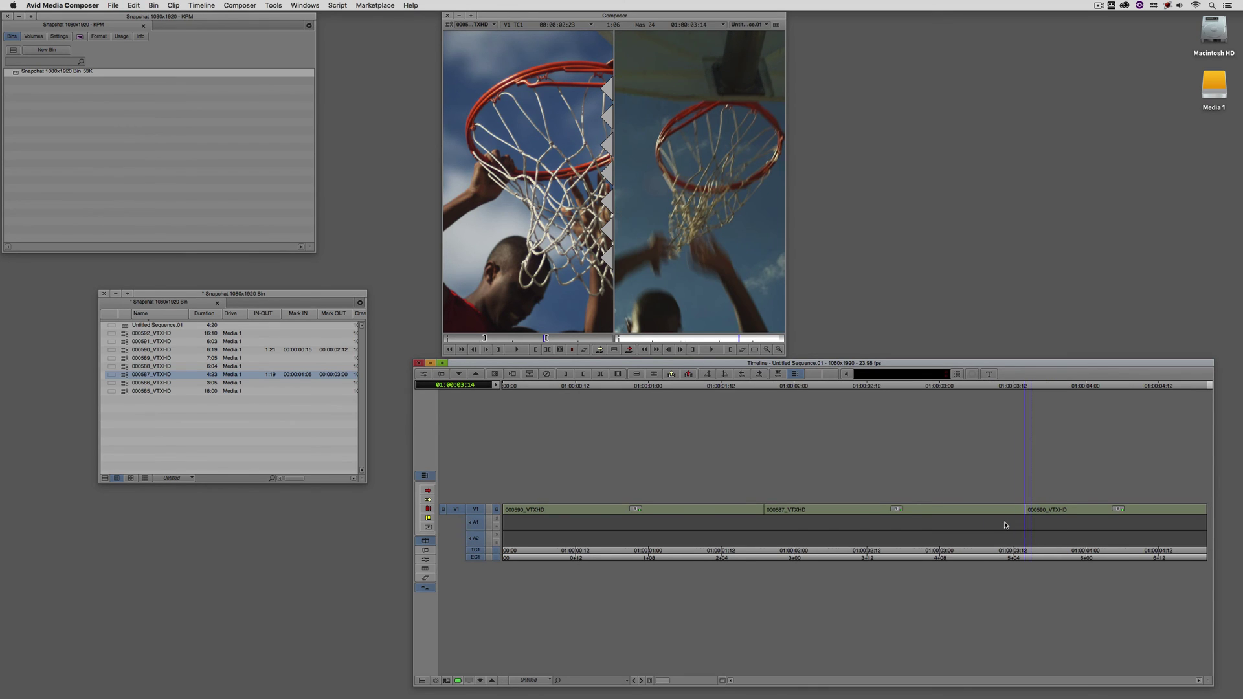
{"action": "left_click_drag", "start_coordinate": [901, 514], "coordinate": [724, 506]}
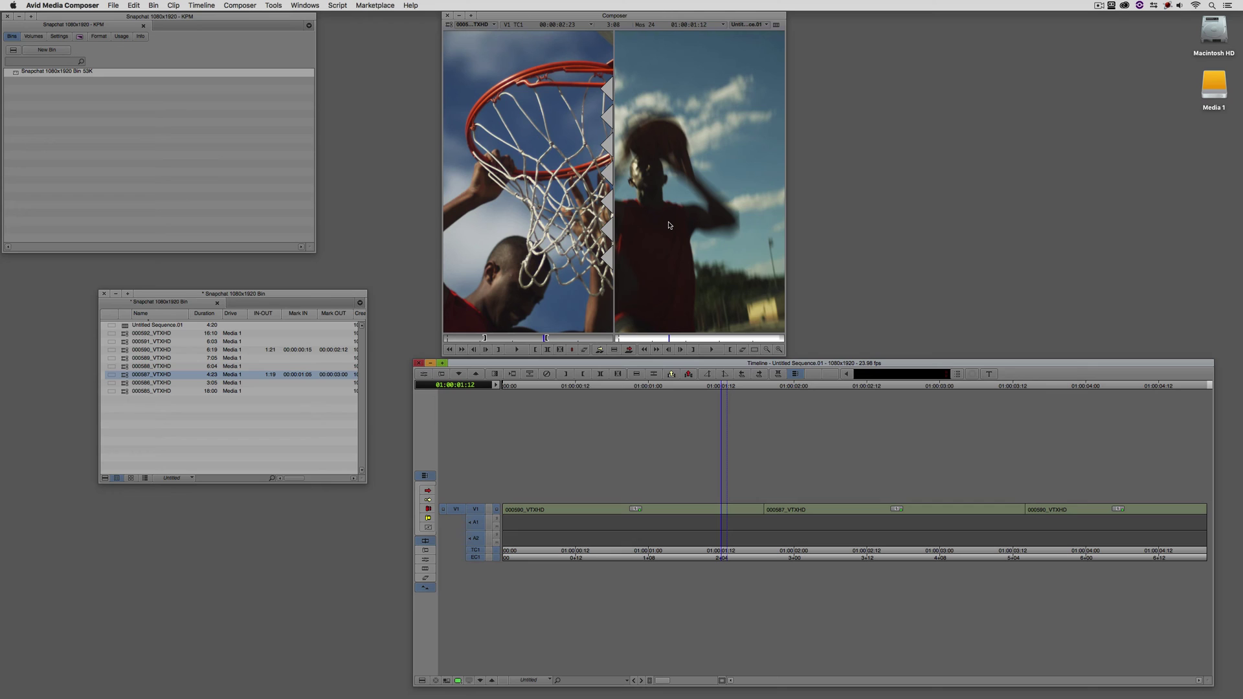
Nudge the first clip's FrameFlex box slightly left in Effect Mode, then scrub to check it.
{"action": "key", "text": "ctrl+e"}
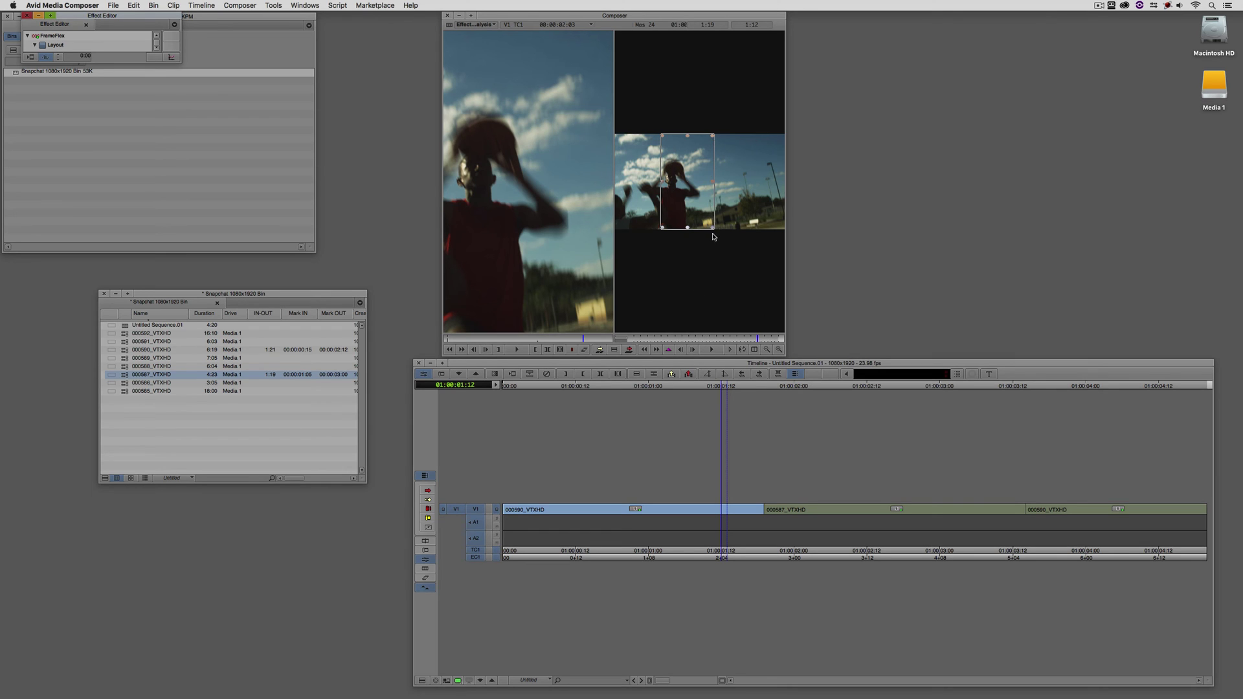
{"action": "left_click_drag", "start_coordinate": [690, 211], "coordinate": [679, 212]}
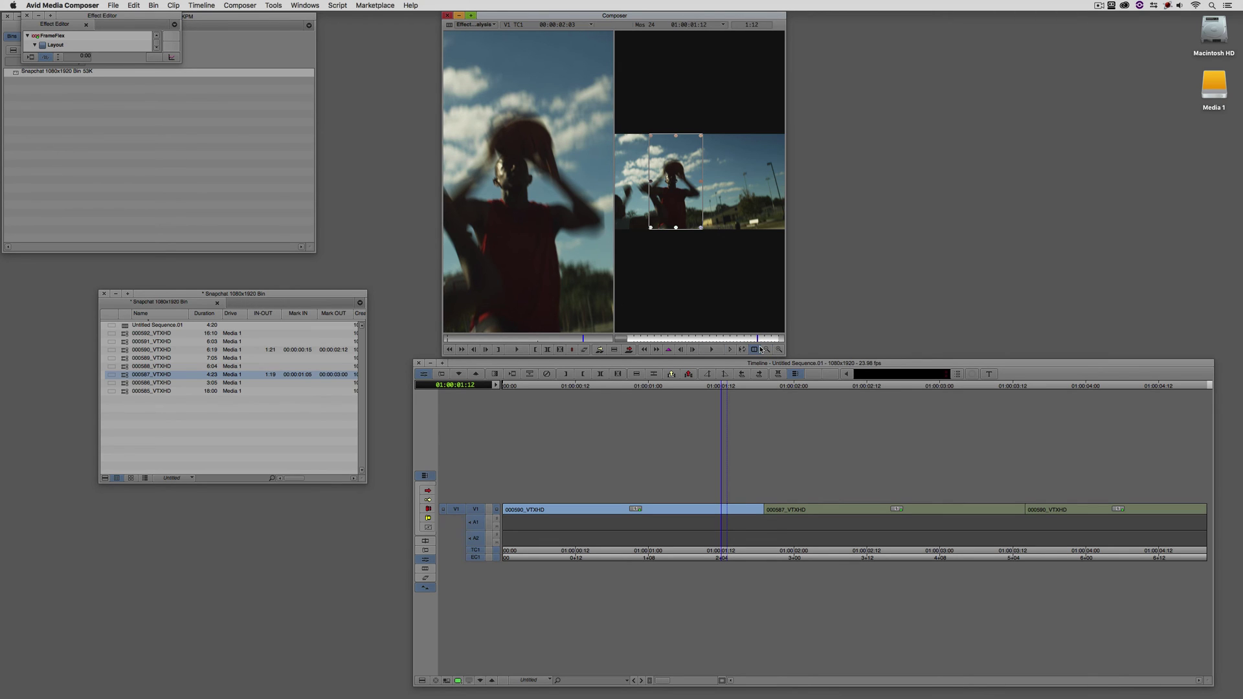
{"action": "left_click", "coordinate": [760, 349]}
{"action": "left_click_drag", "start_coordinate": [702, 510], "coordinate": [563, 510]}
{"action": "key", "text": "Home"}
{"action": "key", "text": "space"}
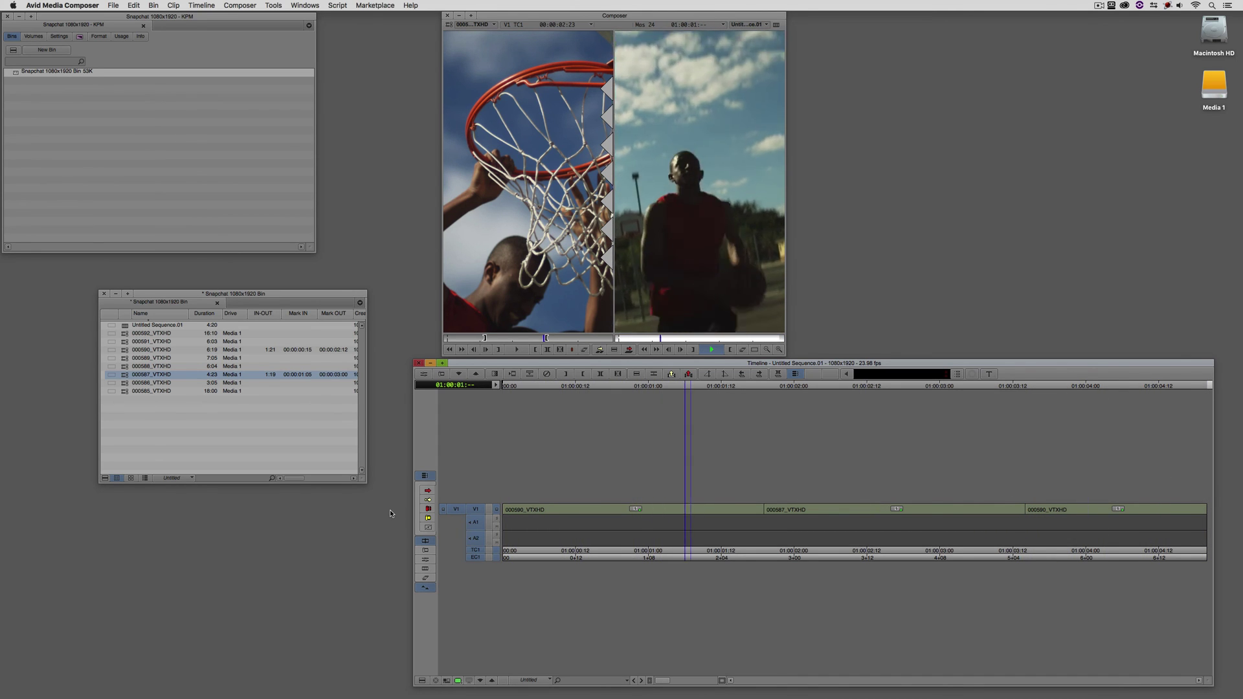